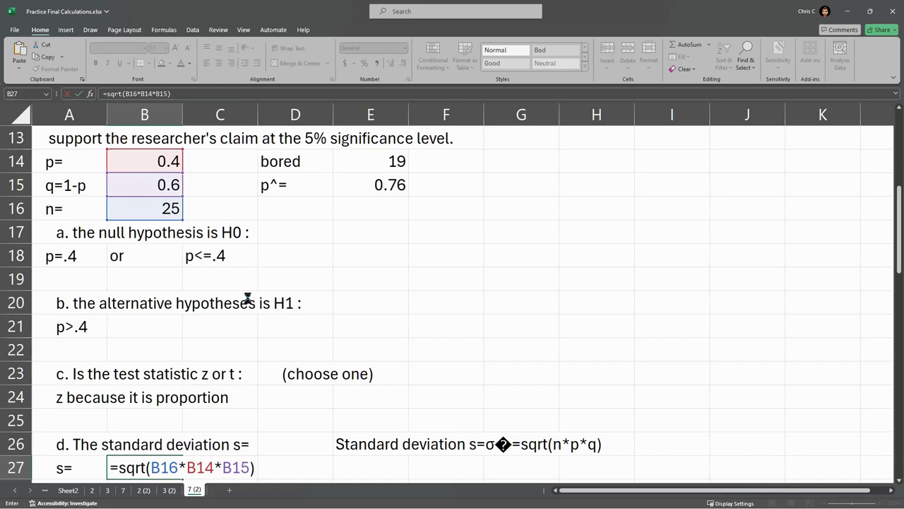
Commit the standard deviation formula =sqrt(B16*B14*B15) in cell B27
key("Return")
left_click(180, 452)
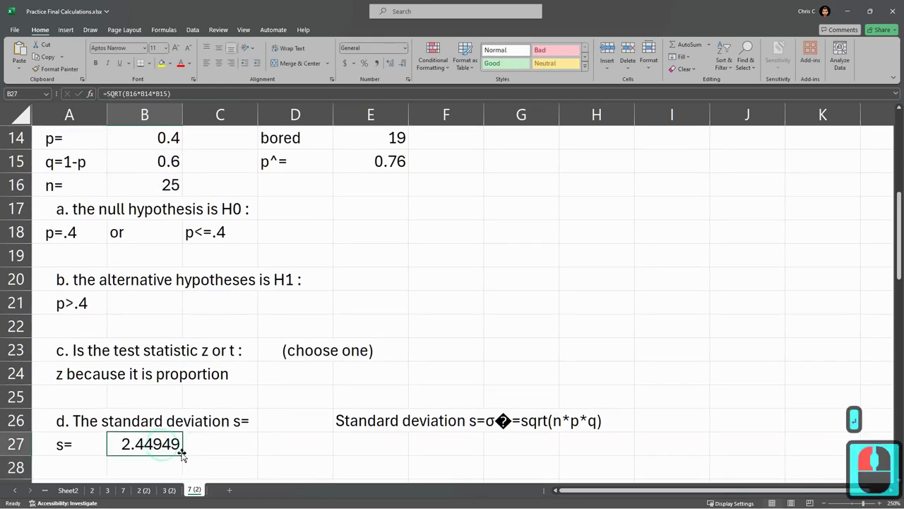
Copy the Chapter 7 formula s=sqrt(p*q/n) from the SumatraPDF notes and paste it over the formula note in cell E26 of the Excel sheet
key("alt+Tab")
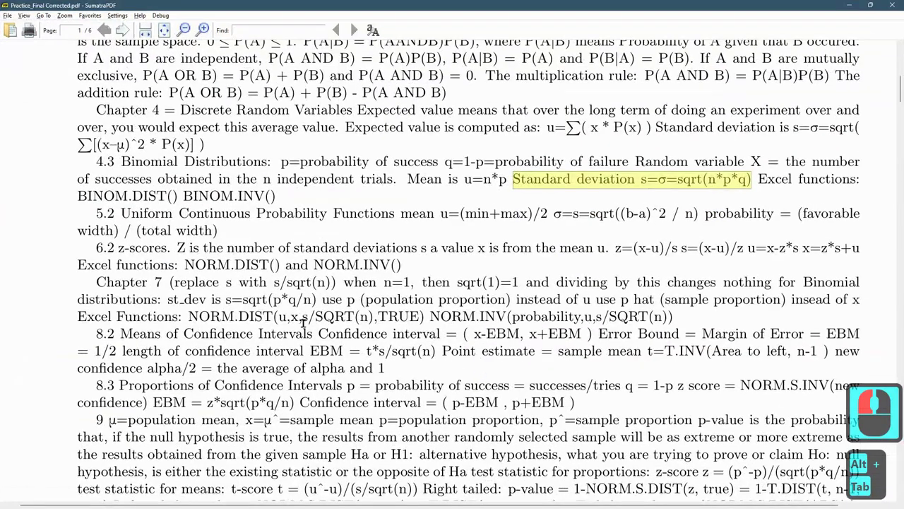
left_click_drag(198, 281, 300, 281)
left_click_drag(226, 300, 316, 300)
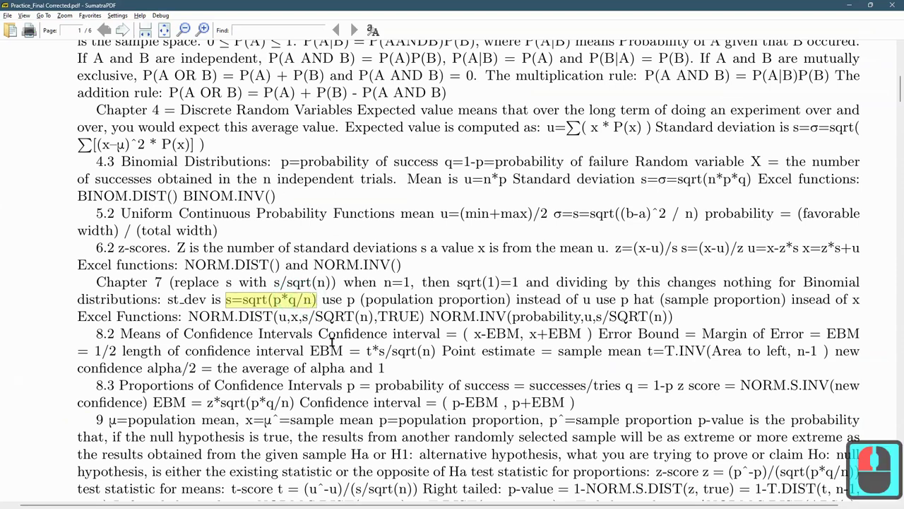
key("ctrl+c")
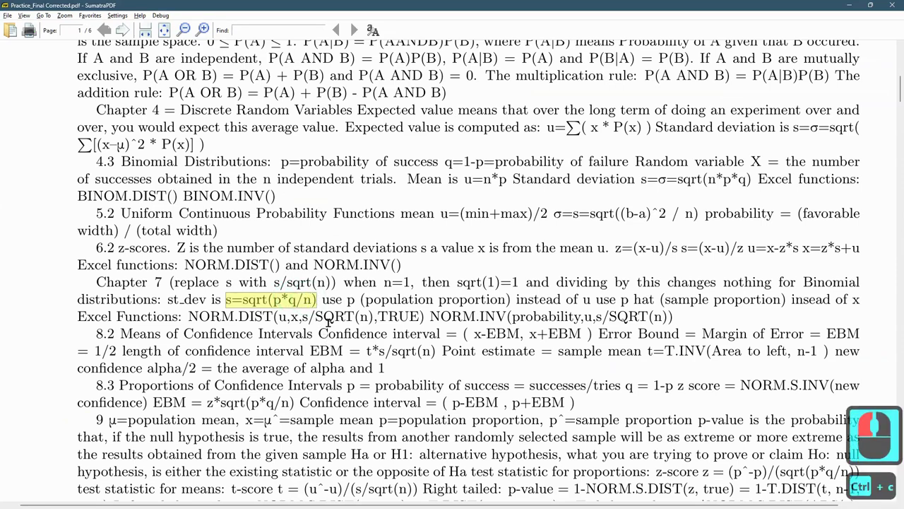
key("alt")
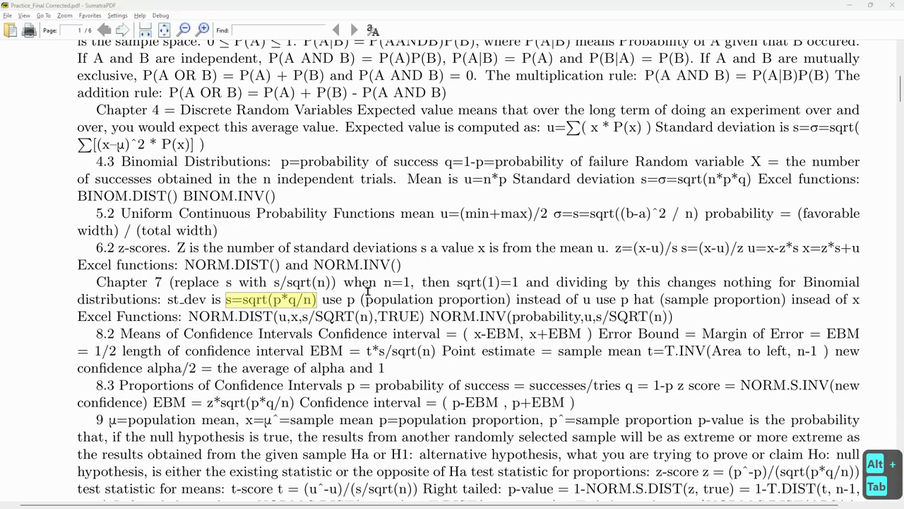
key("alt+Tab")
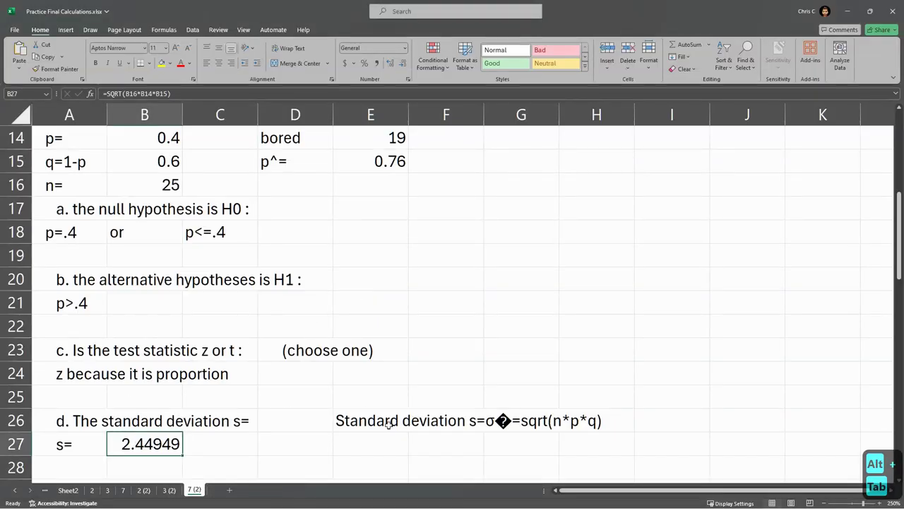
left_click(356, 421)
key("ctrl+v")
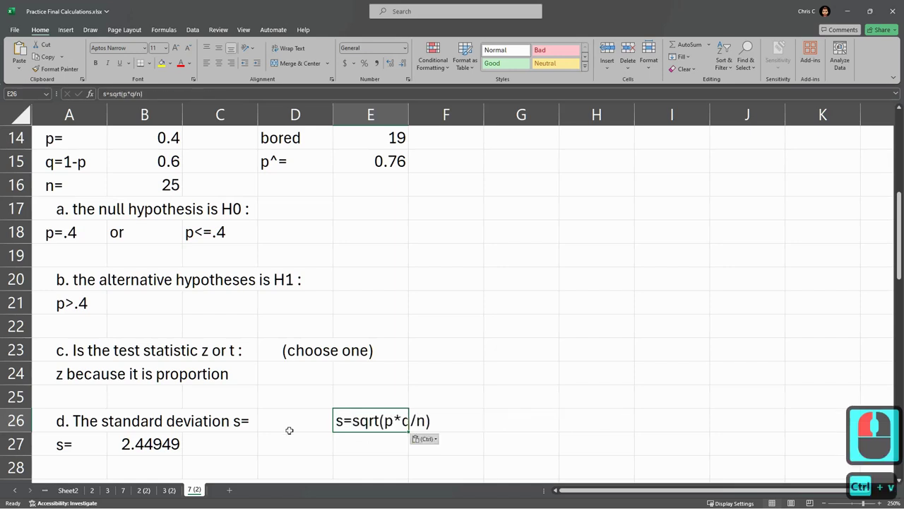
Change the standard deviation formula in B27 to =SQRT(B14*B15/B16)
left_click(159, 443)
double_click(165, 444)
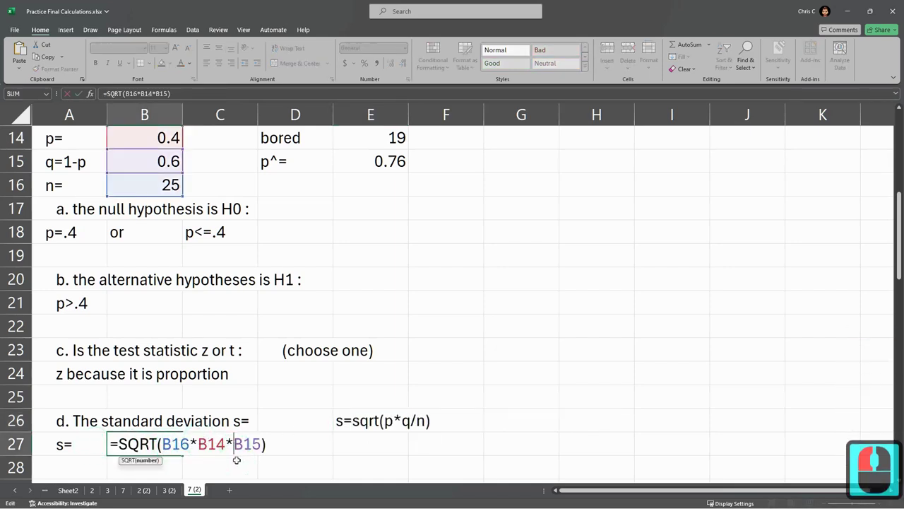
key("Left")
key("Left")
key("Left")
key("Left")
key("BackSpace")
key("BackSpace")
key("BackSpace")
key("BackSpace")
key("Right")
key("Right")
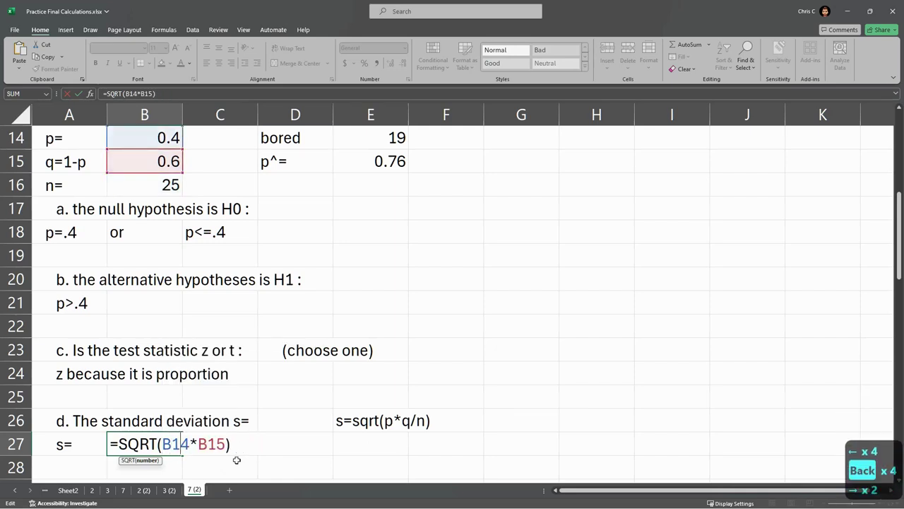
type("/")
left_click(125, 186)
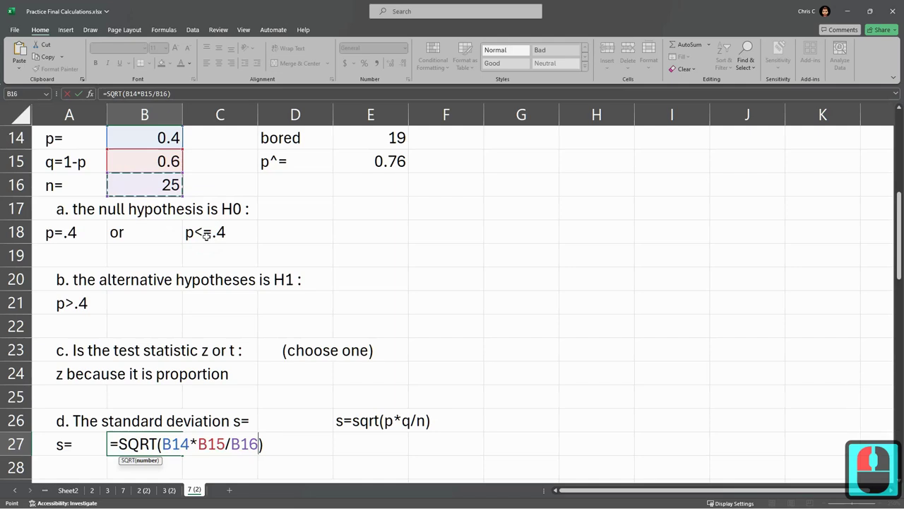
key("Return")
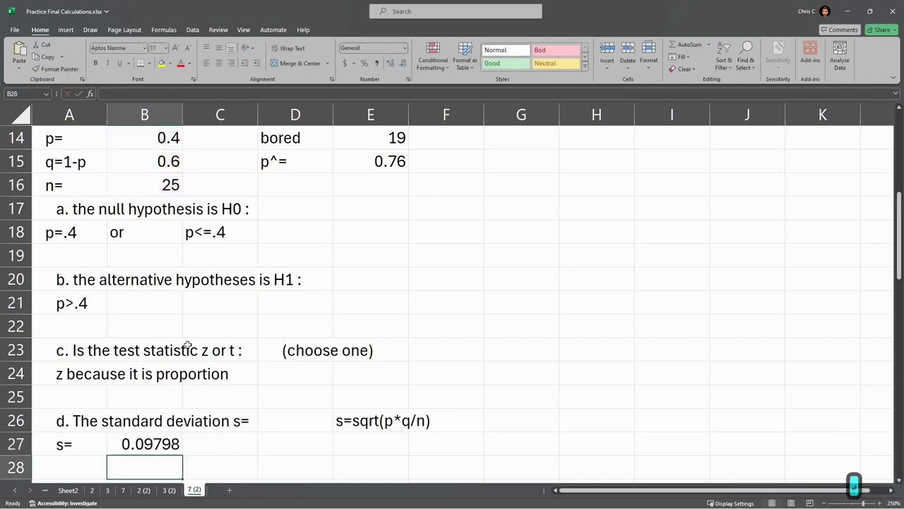
left_click(160, 443)
Check the alternative hypothesis in A21 and answer question e with "right tailed" in cell A30
scroll(317, 403, "down", 3)
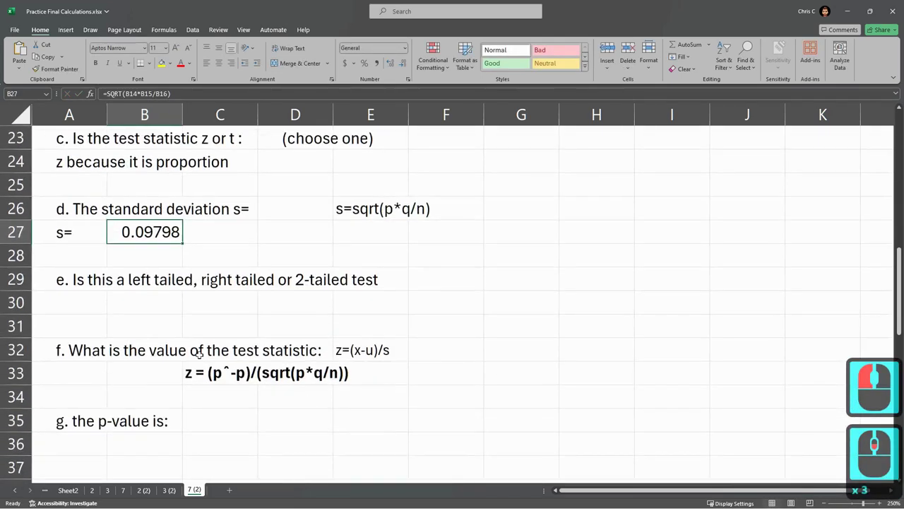
left_click(76, 298)
left_click(77, 281)
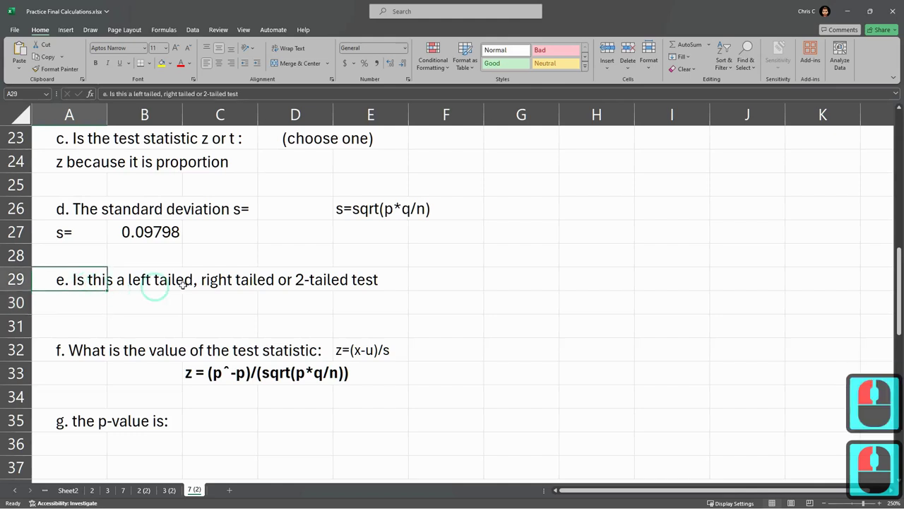
left_click(79, 305)
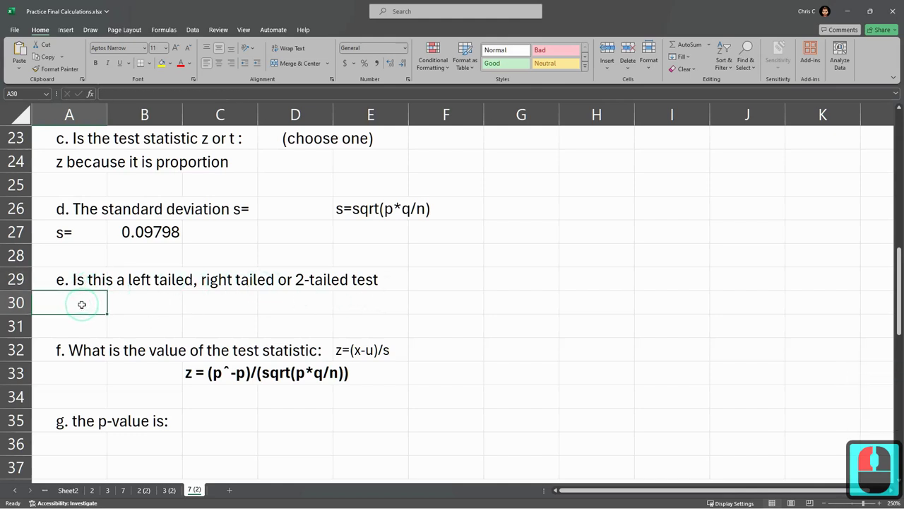
scroll(83, 307, "up", 1)
left_click(109, 145)
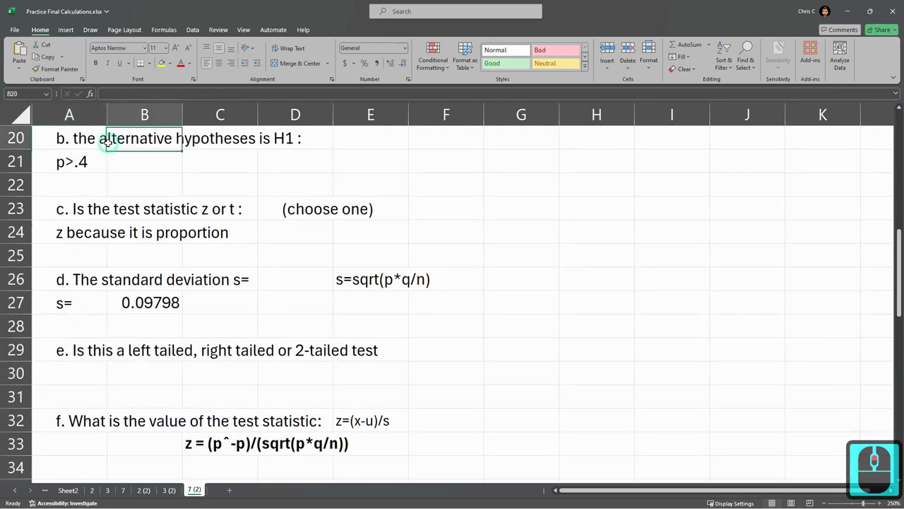
left_click(69, 165)
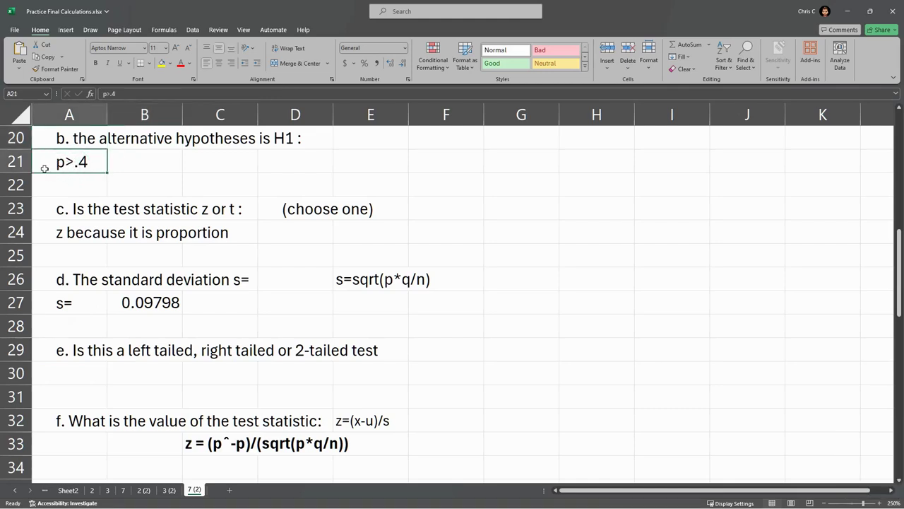
scroll(119, 161, "up", 2)
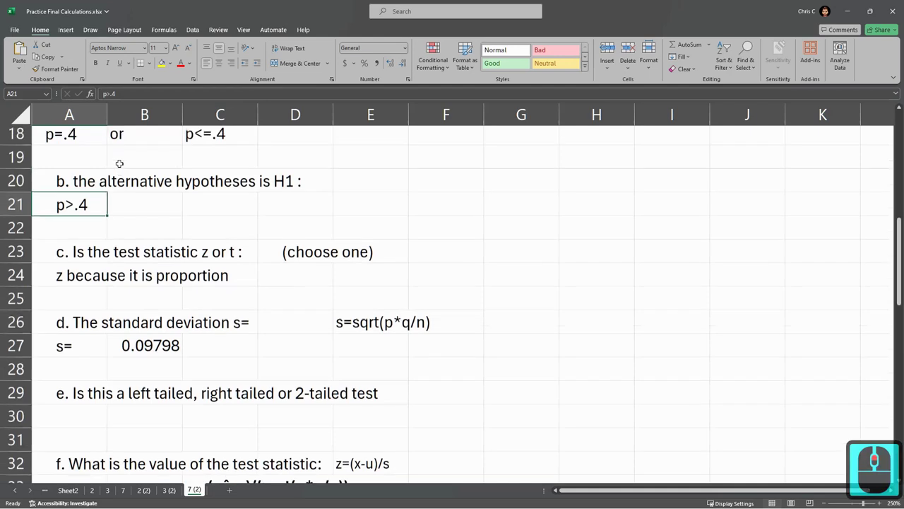
scroll(103, 242, "down", 2)
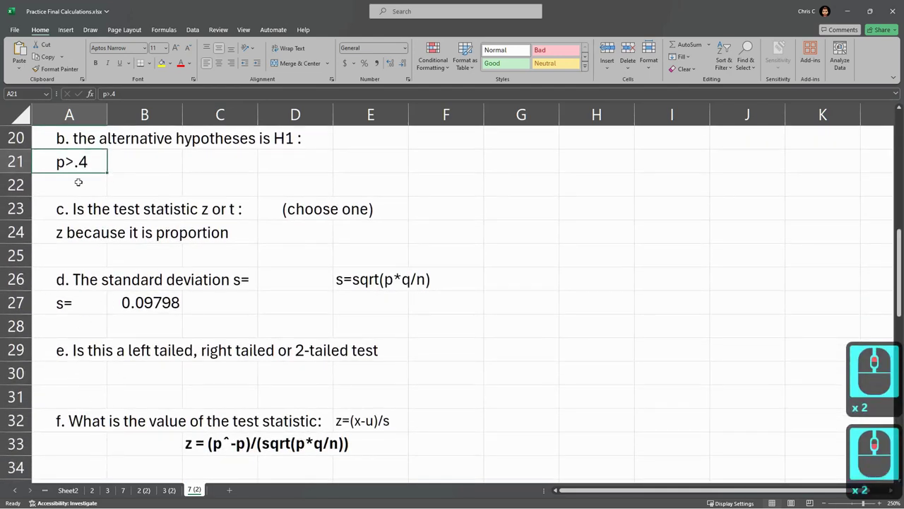
left_click(61, 154)
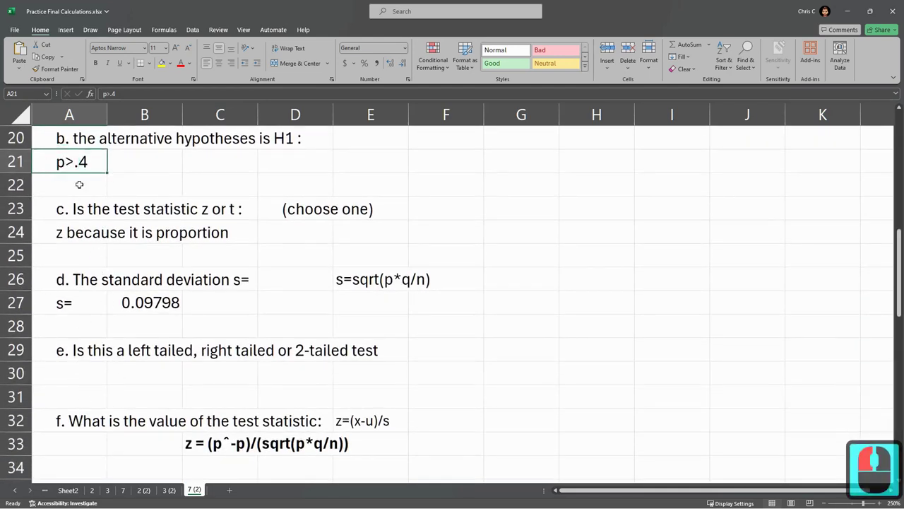
left_click(61, 163)
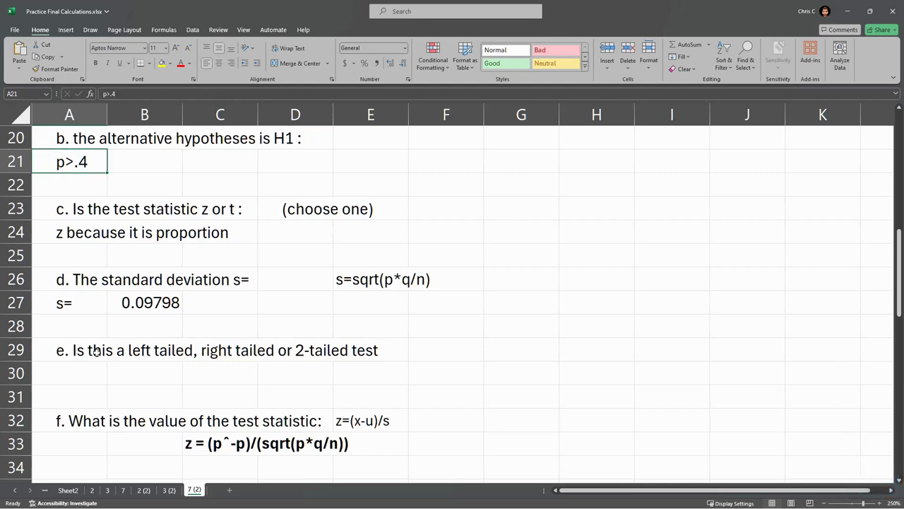
left_click(88, 378)
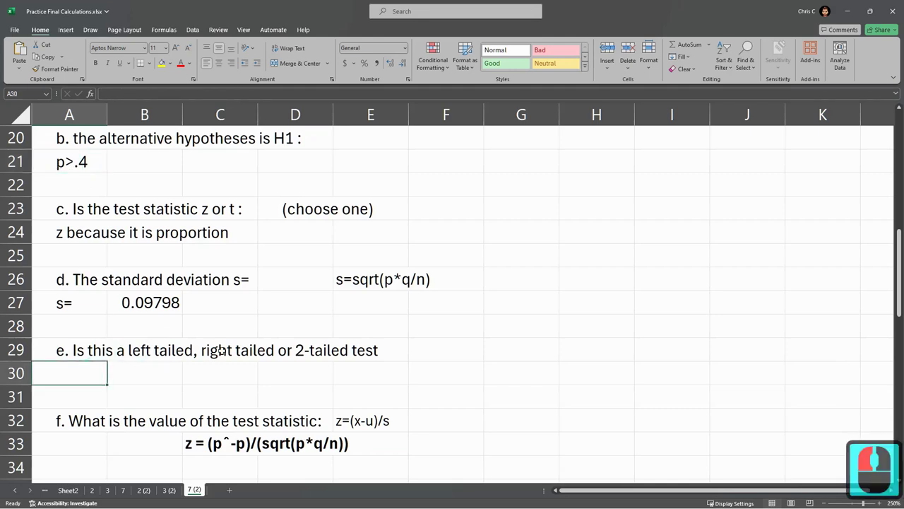
type("right tailed")
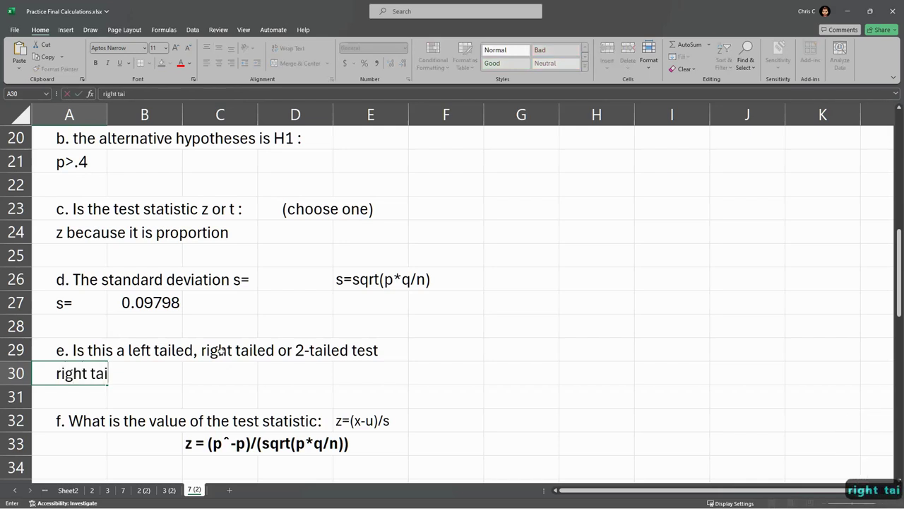
left_click(82, 163)
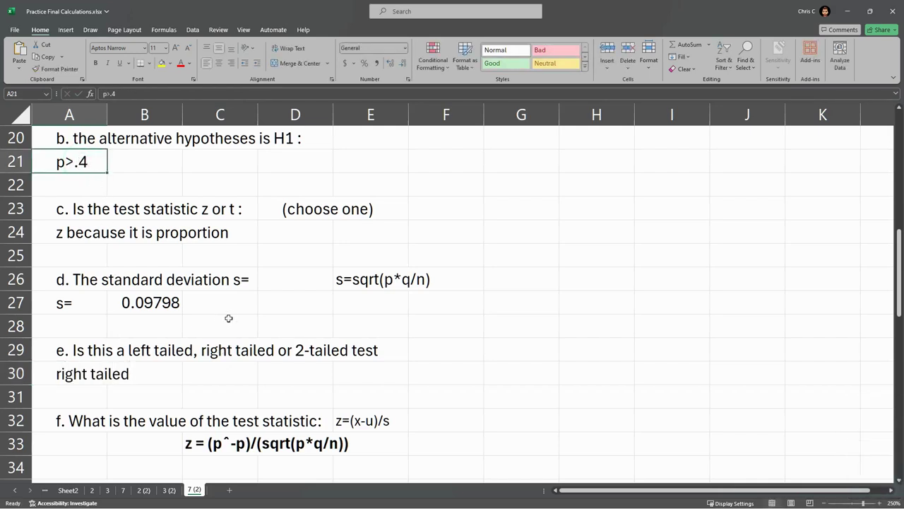
Compare the tail options in question e with the hypothesis and examine the p-value notes for each tail type in rows 1 to 7
left_click(143, 351)
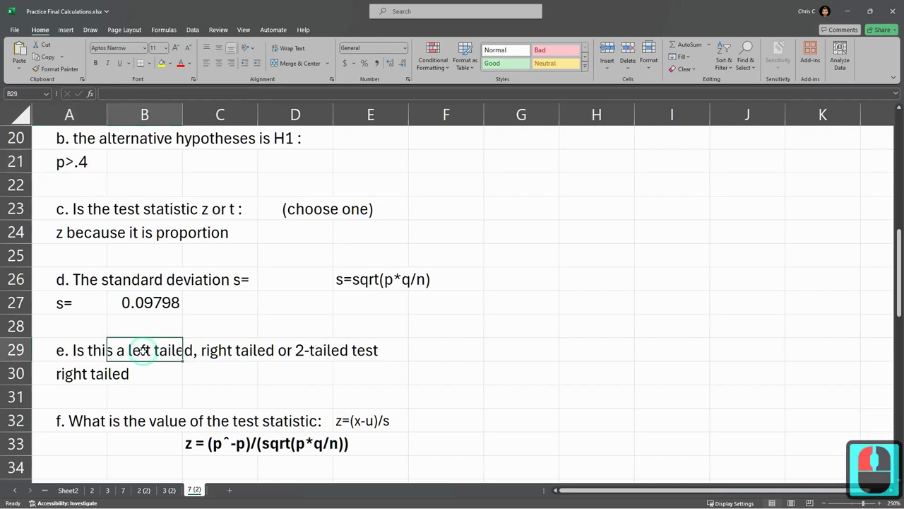
left_click(71, 164)
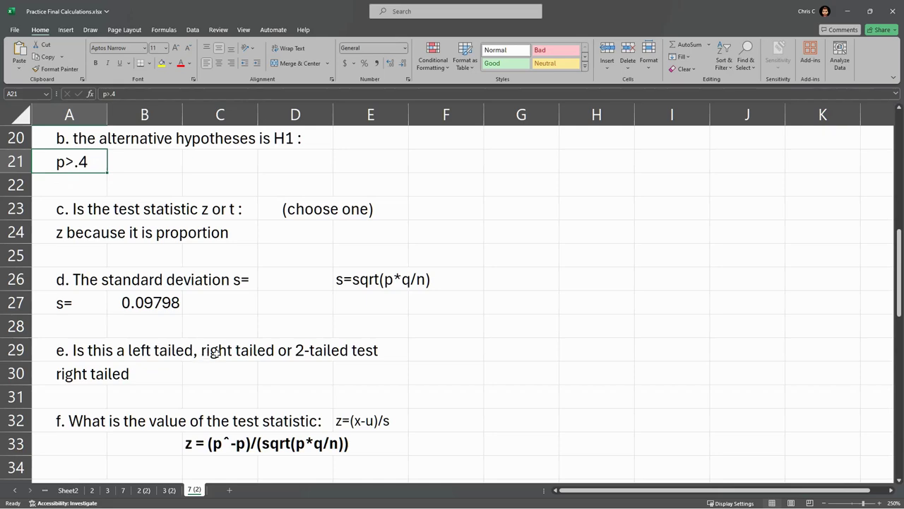
left_click(309, 351)
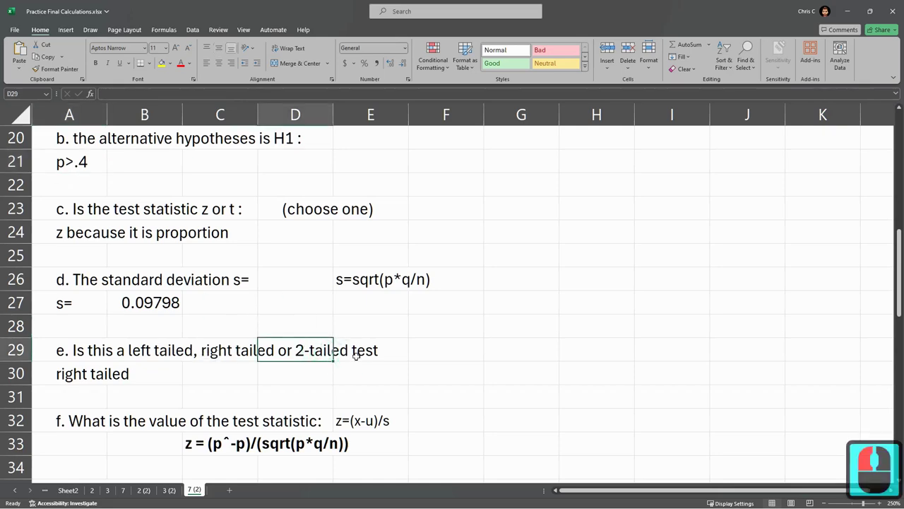
scroll(319, 350, "up", 5)
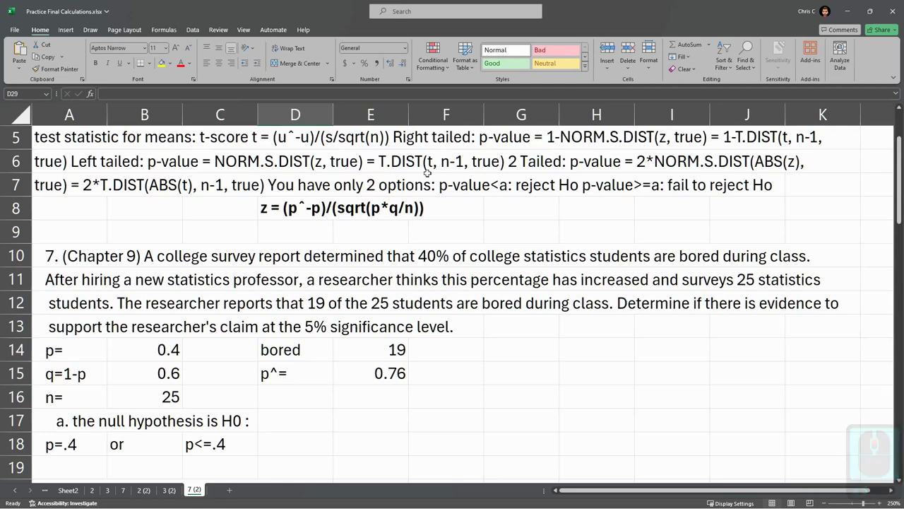
scroll(389, 214, "up", 2)
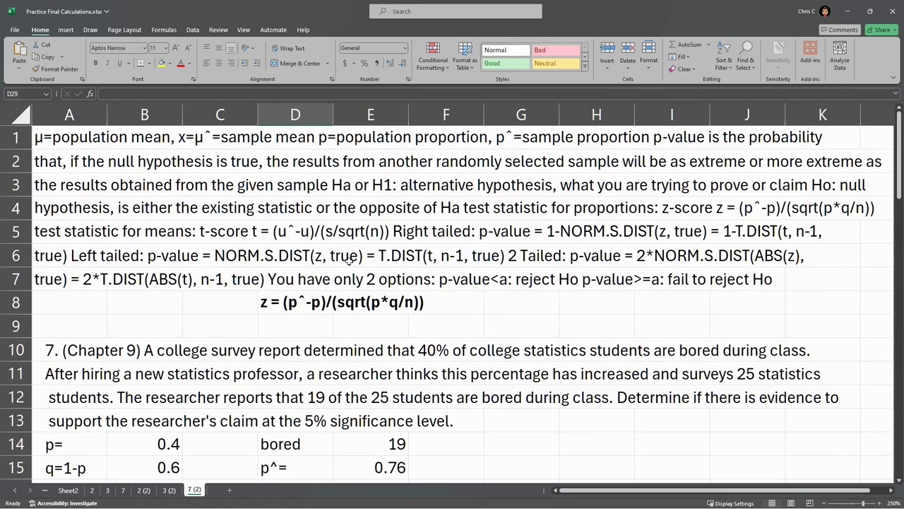
left_click(602, 279)
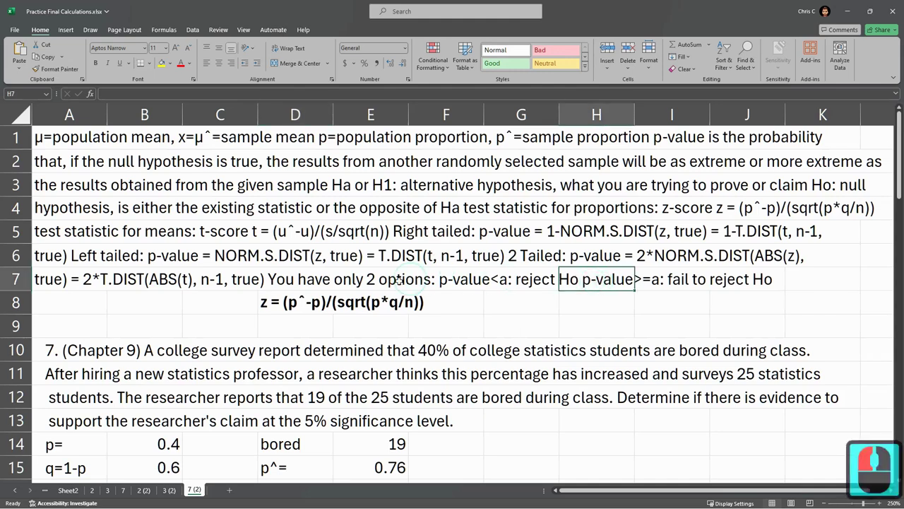
left_click(346, 145)
scroll(402, 154, "up", 2)
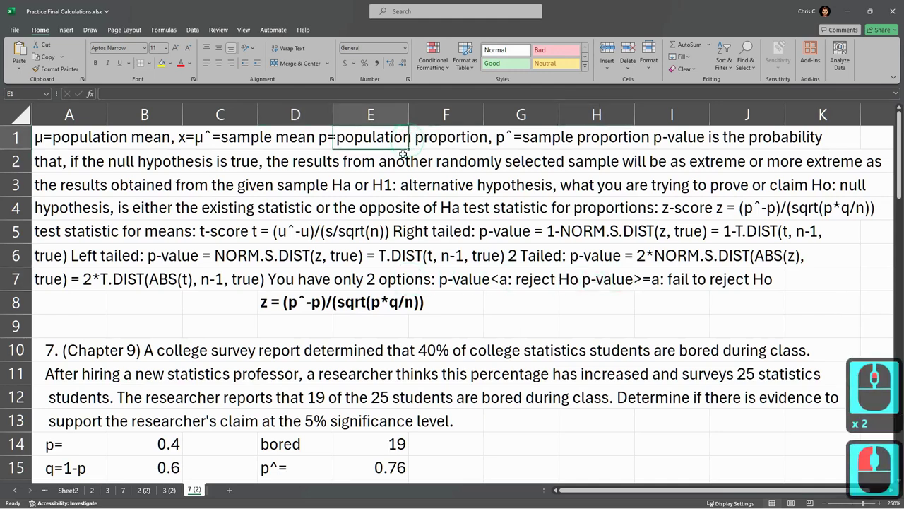
left_click(280, 211)
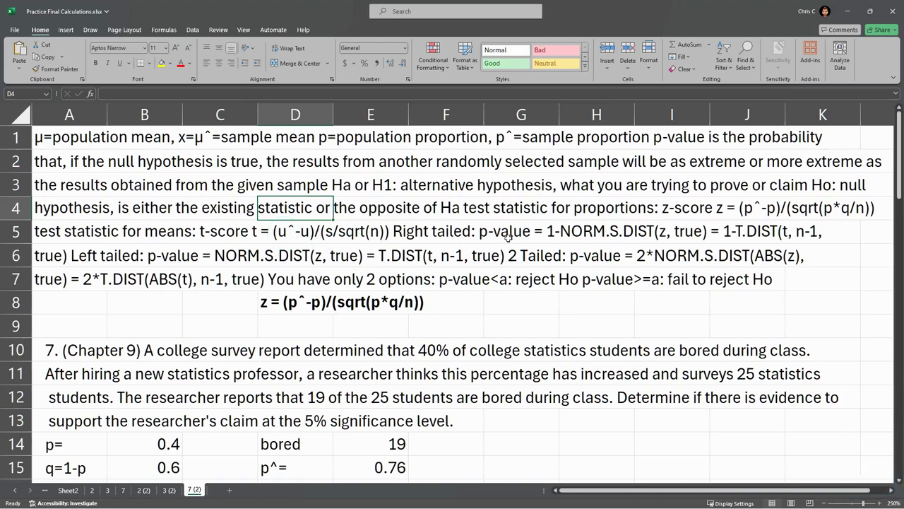
scroll(159, 165, "up", 3)
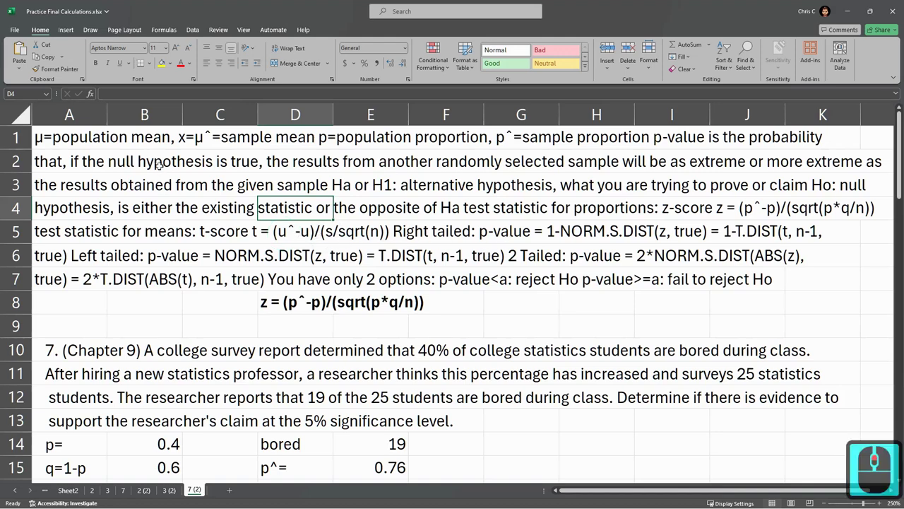
left_click(232, 247)
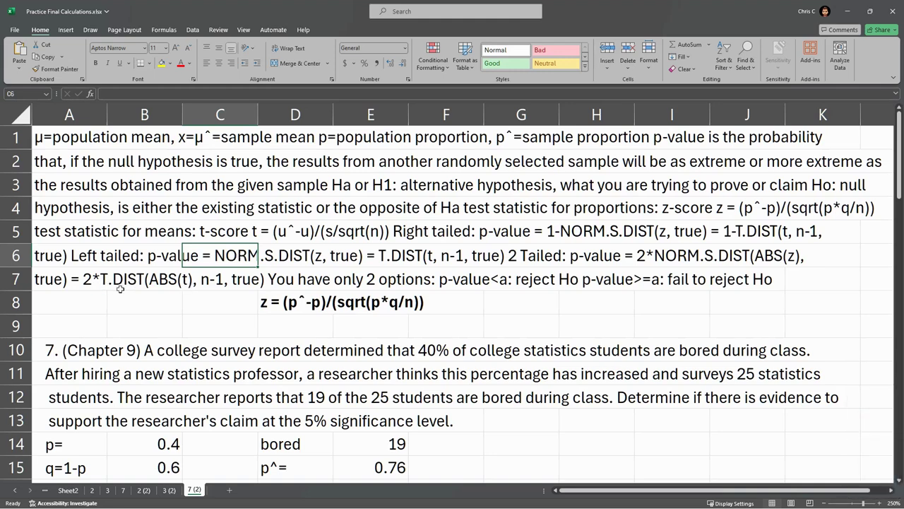
scroll(121, 289, "down", 8)
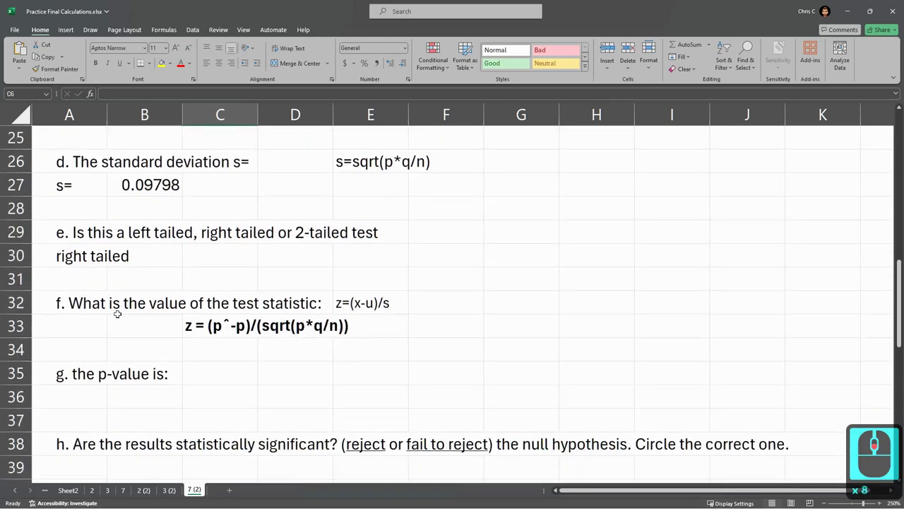
left_click(109, 263)
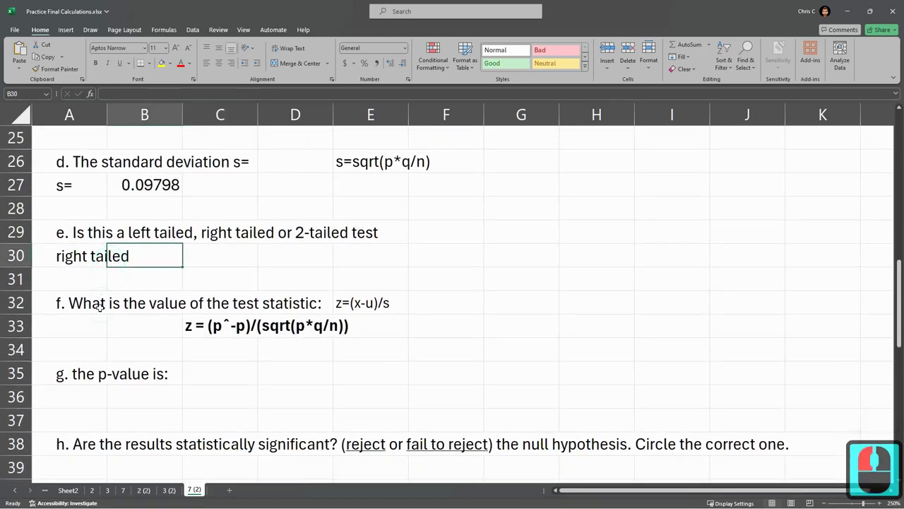
Review the test statistic formula for question f and enter the label "z=" in cell A33
left_click_drag(101, 303, 380, 304)
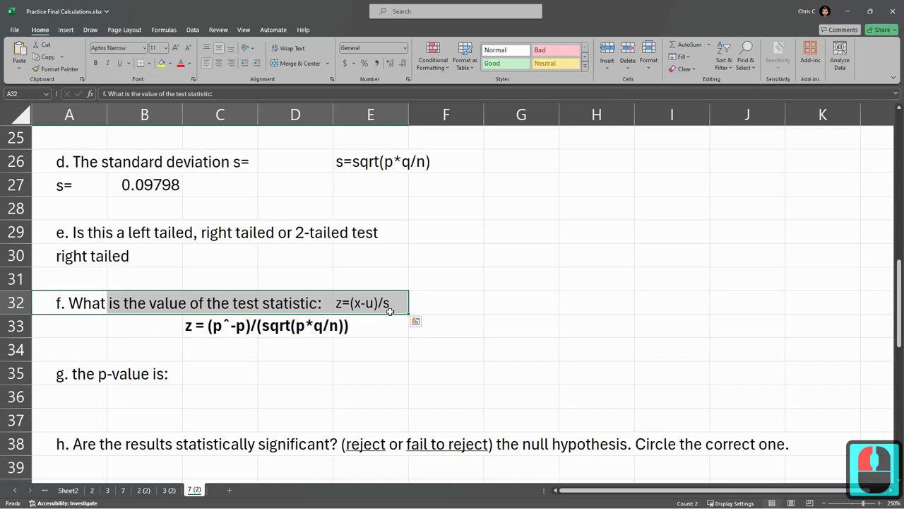
left_click(216, 327)
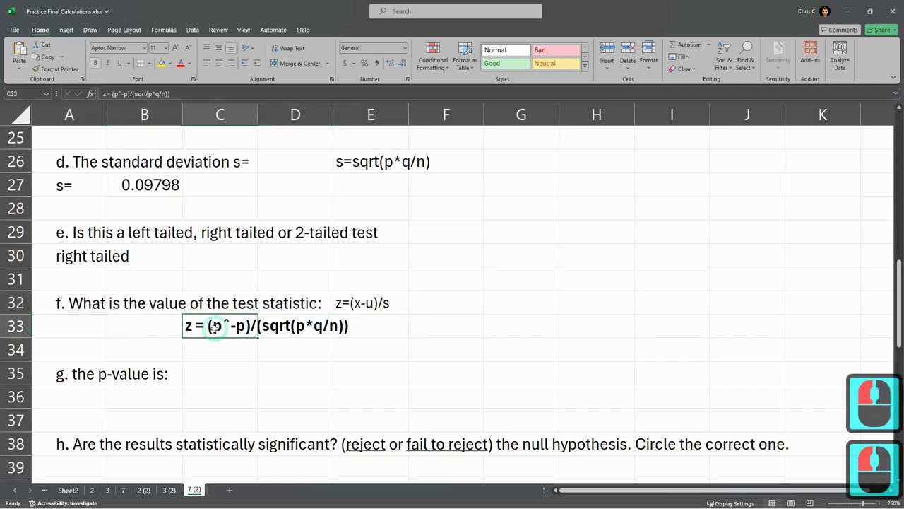
left_click(78, 323)
type("z=")
key("Right")
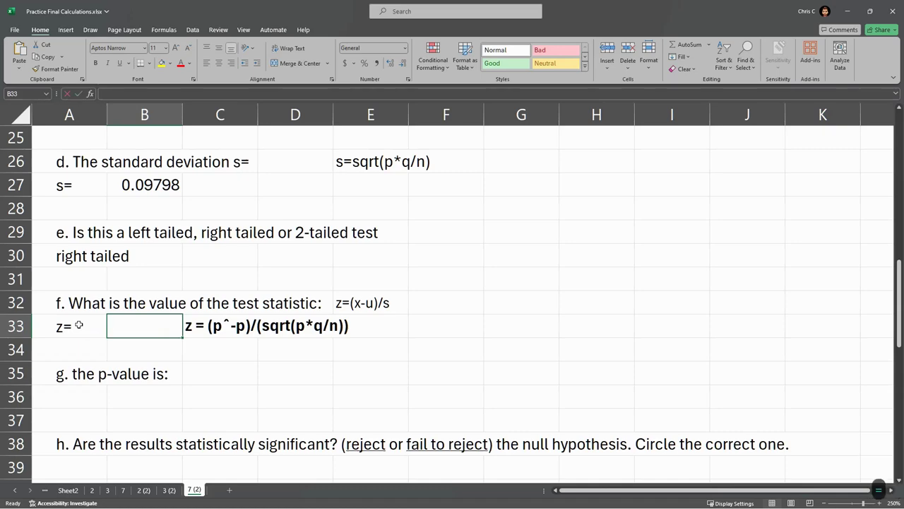
Enter the numerator of the test statistic, sample proportion minus population proportion, as =(E15-B14) in cell B33
type("=(")
scroll(417, 309, "up", 2)
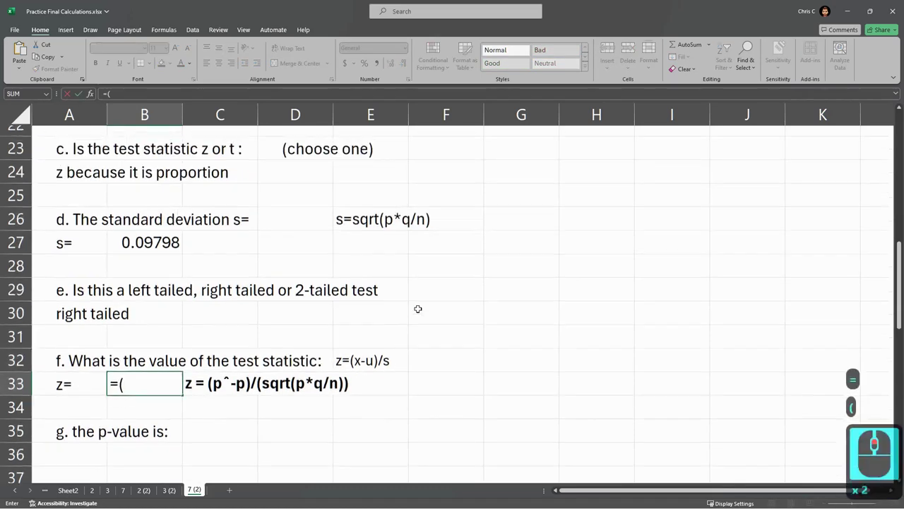
scroll(417, 309, "up", 4)
scroll(281, 276, "up", 3)
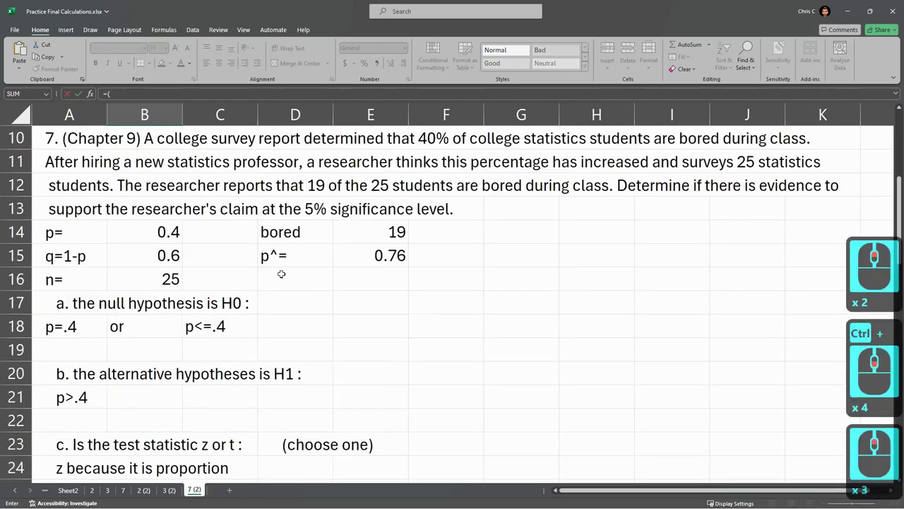
left_click(374, 255)
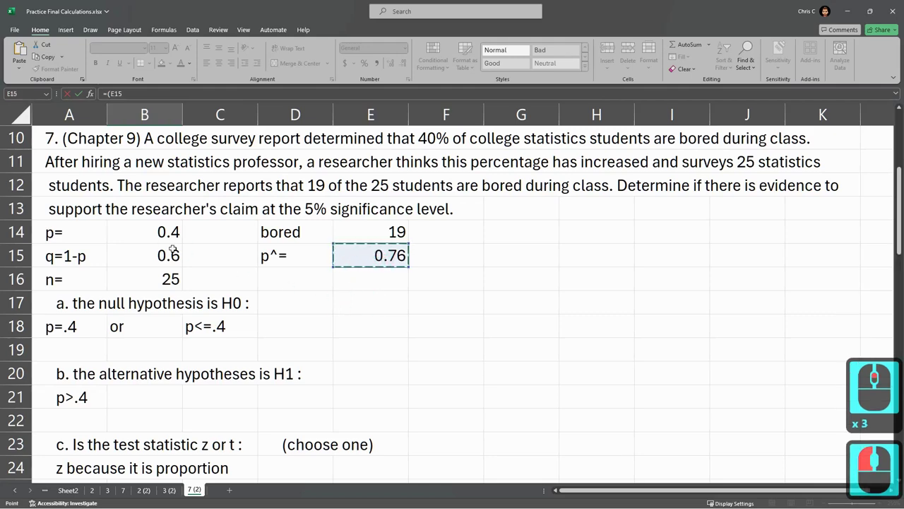
scroll(177, 258, "down", 4)
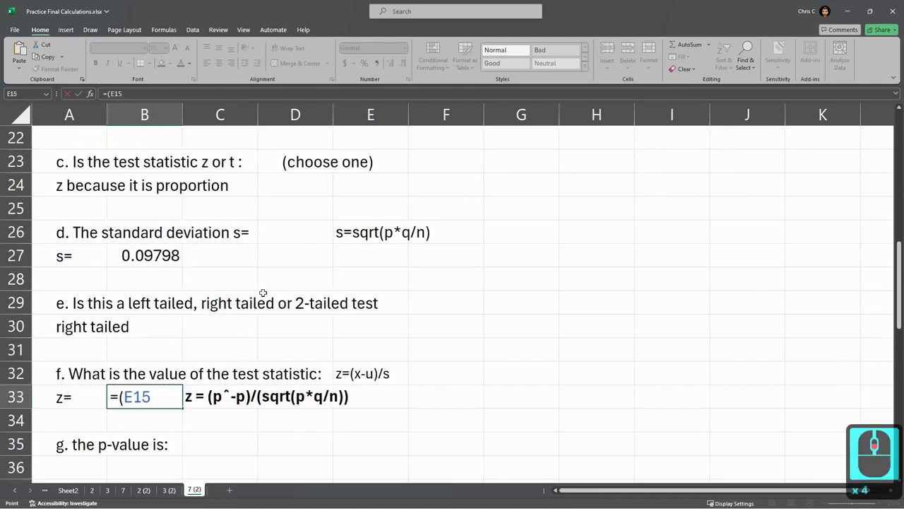
type("-")
scroll(96, 173, "up", 2)
scroll(96, 173, "up", 3)
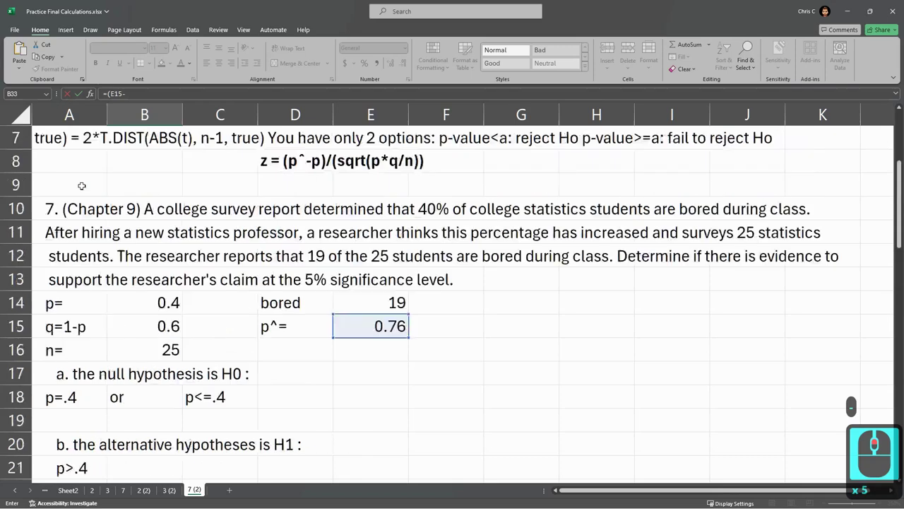
left_click(168, 303)
scroll(219, 277, "down", 5)
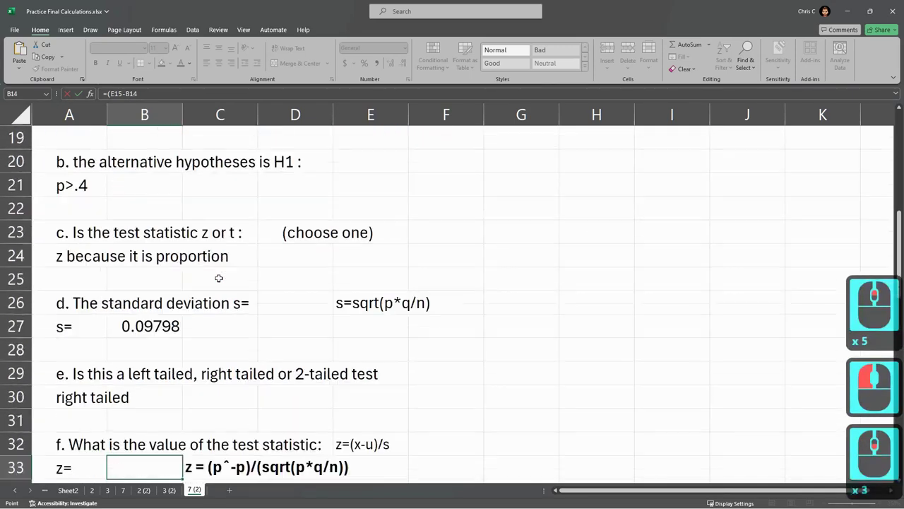
type(")")
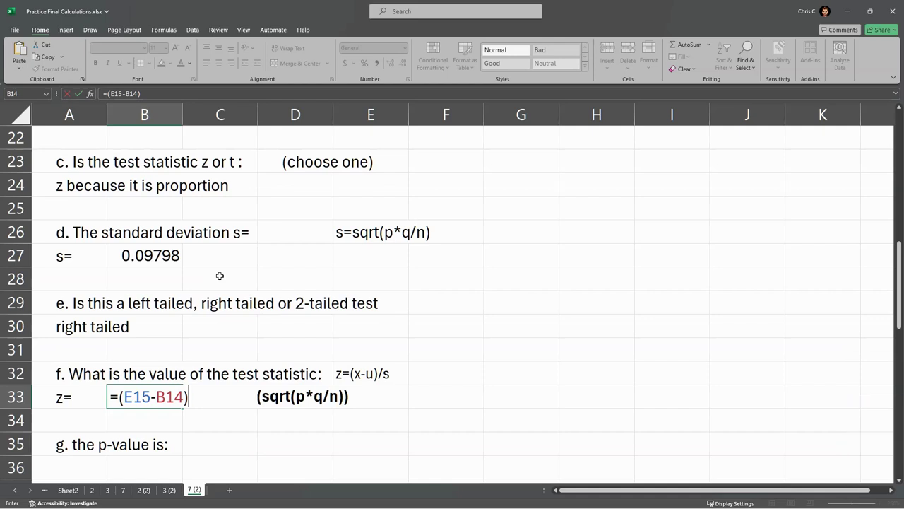
key("Return")
Divide the numerator in B33 by the standard deviation so the formula reads =(E15-B14)/B27
left_click(265, 398)
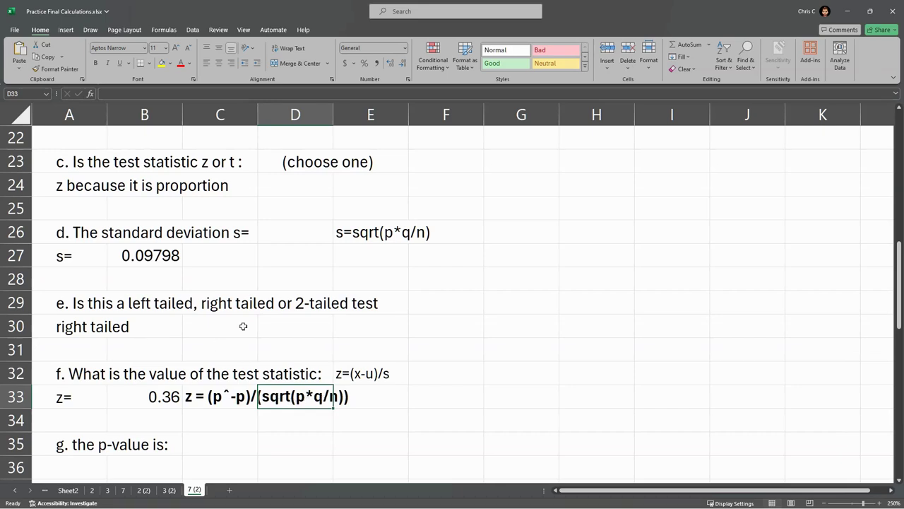
left_click(159, 255)
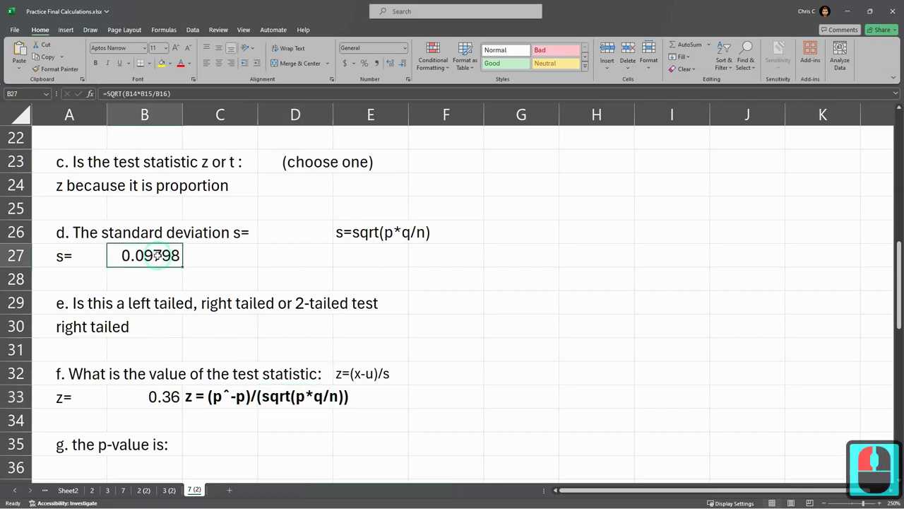
double_click(156, 397)
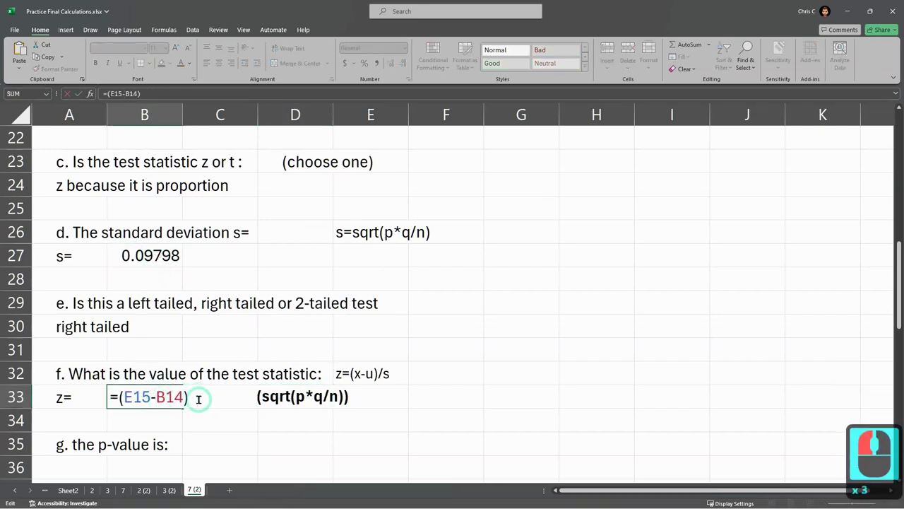
left_click(202, 398)
type("/")
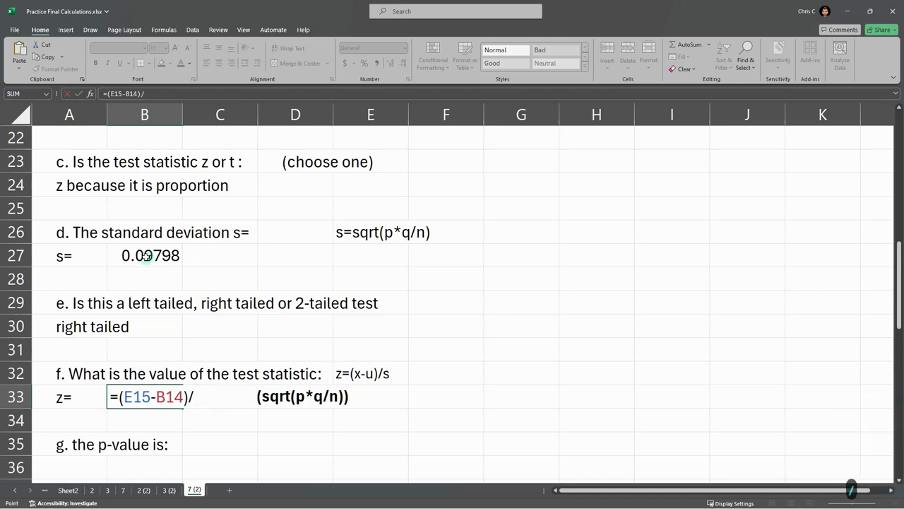
left_click(151, 256)
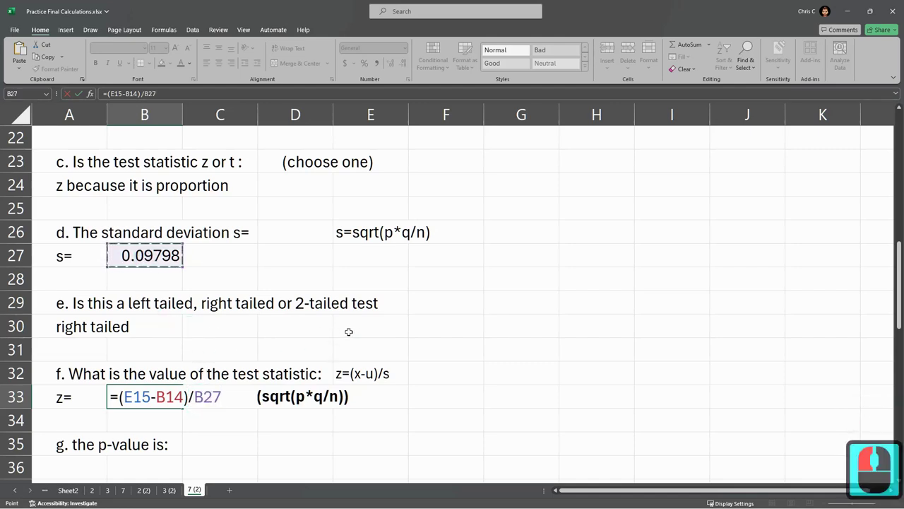
key("Return")
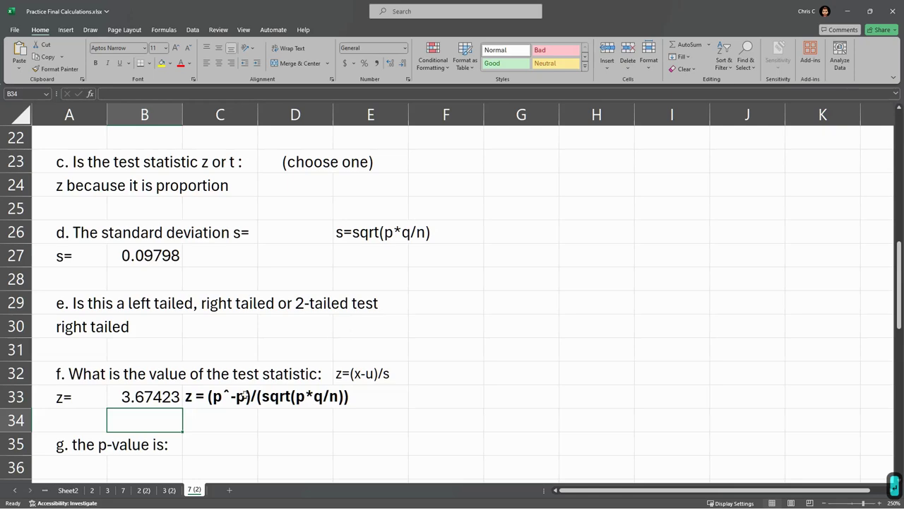
left_click(129, 397)
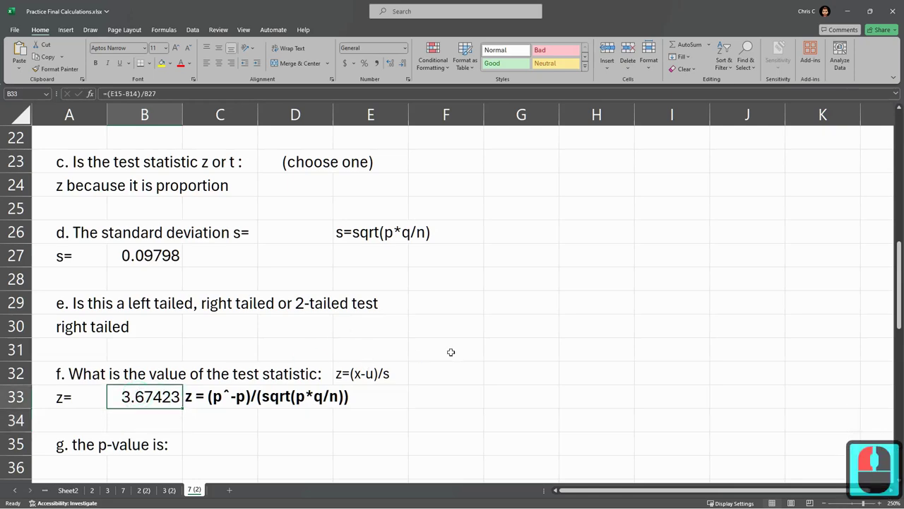
Switch to the practice final PDF in SumatraPDF and check answer 7(f) in the key against the z value in Excel cell B33
scroll(455, 357, "up", 14)
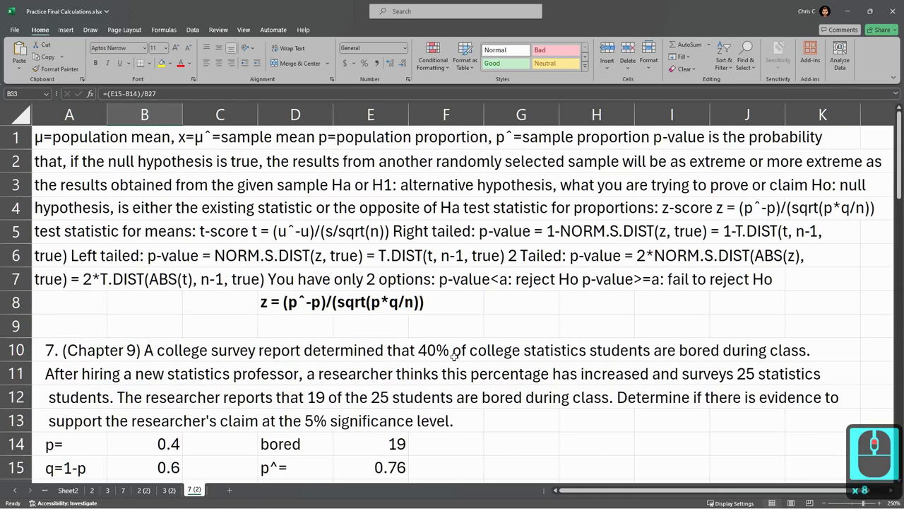
scroll(454, 357, "down", 5)
key("alt+Tab")
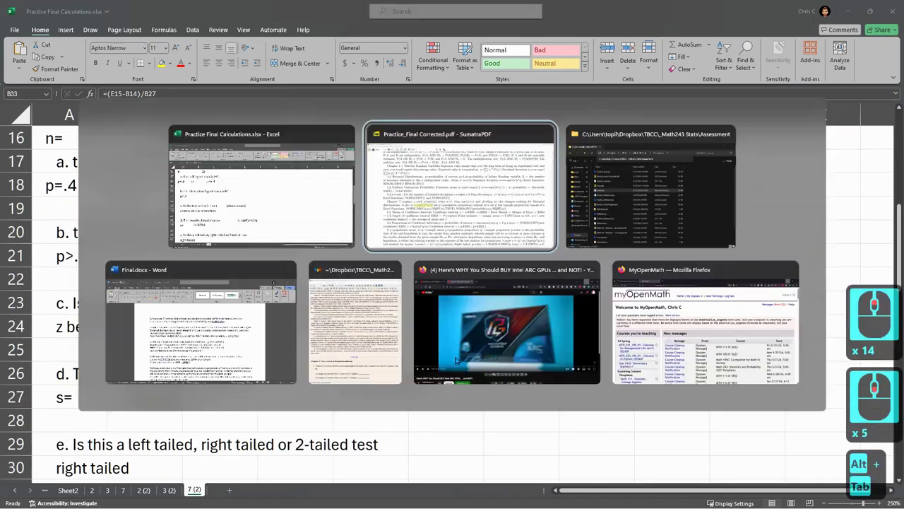
key("Page_Down")
key("Page_Down")
key("Page_Down")
key("Page_Down")
key("Page_Down")
key("Page_Down")
key("Page_Down")
key("Page_Down")
key("Page_Down")
key("Page_Down")
key("Page_Down")
key("Page_Down")
key("Page_Down")
key("Page_Down")
key("Page_Down")
key("Page_Down")
key("Page_Down")
key("Page_Down")
key("Page_Down")
key("Page_Down")
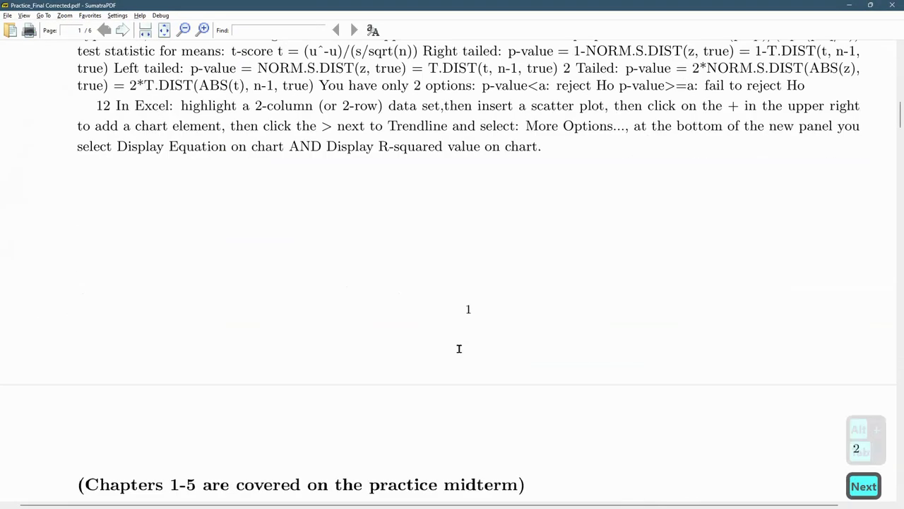
key("Page_Up")
key("Page_Up")
key("Page_Up")
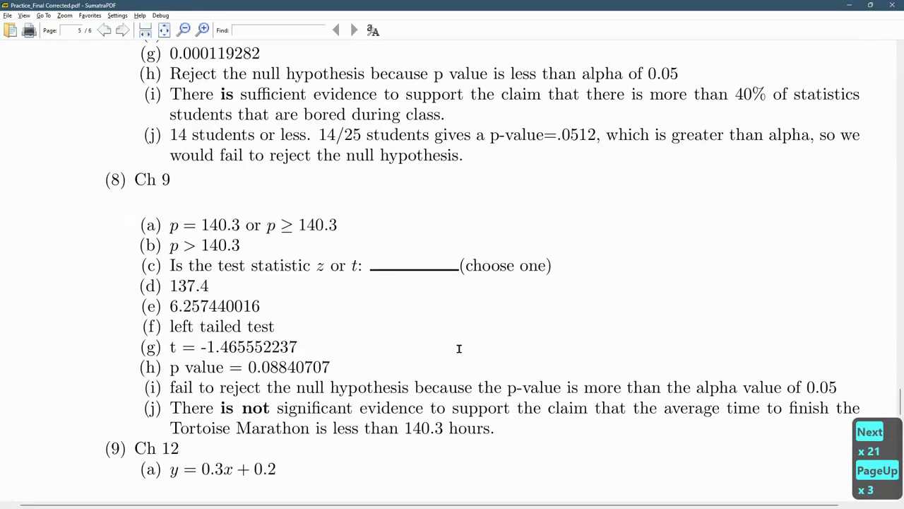
scroll(387, 293, "up", 7)
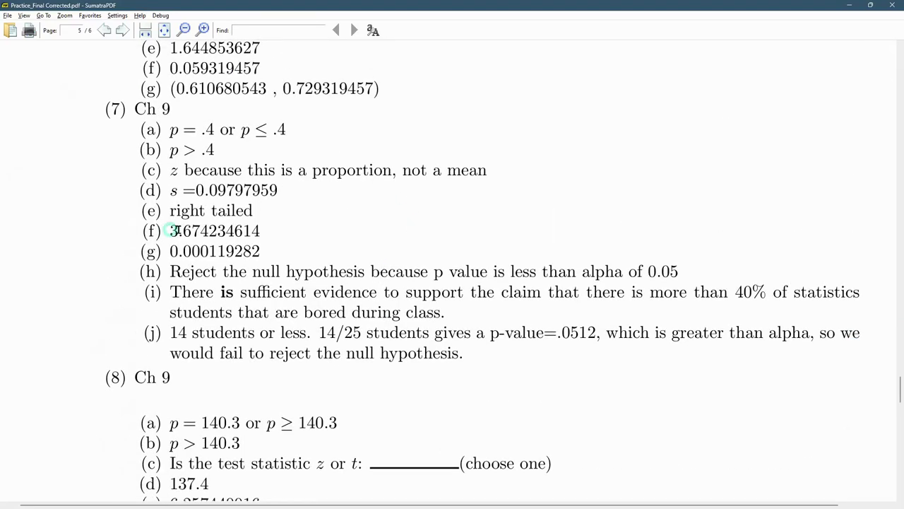
left_click_drag(170, 231, 296, 232)
left_click_drag(434, 9, 903, 178)
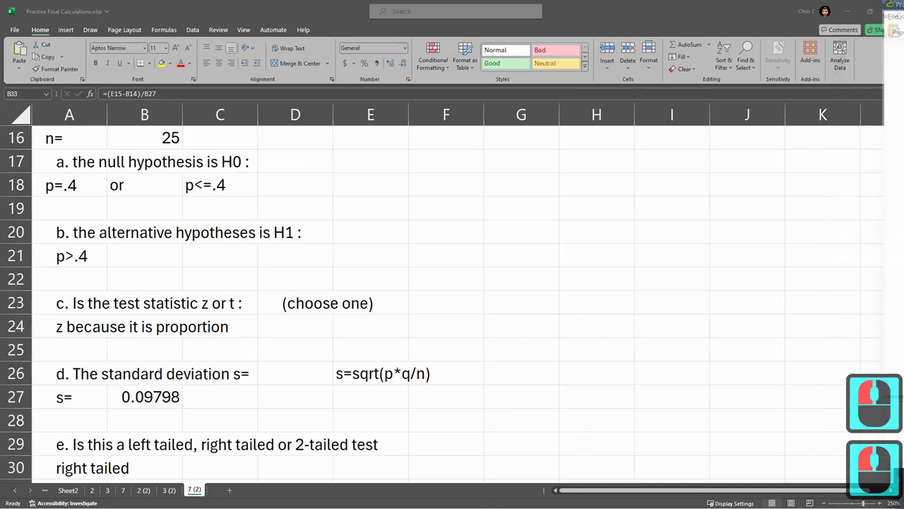
scroll(156, 400, "down", 2)
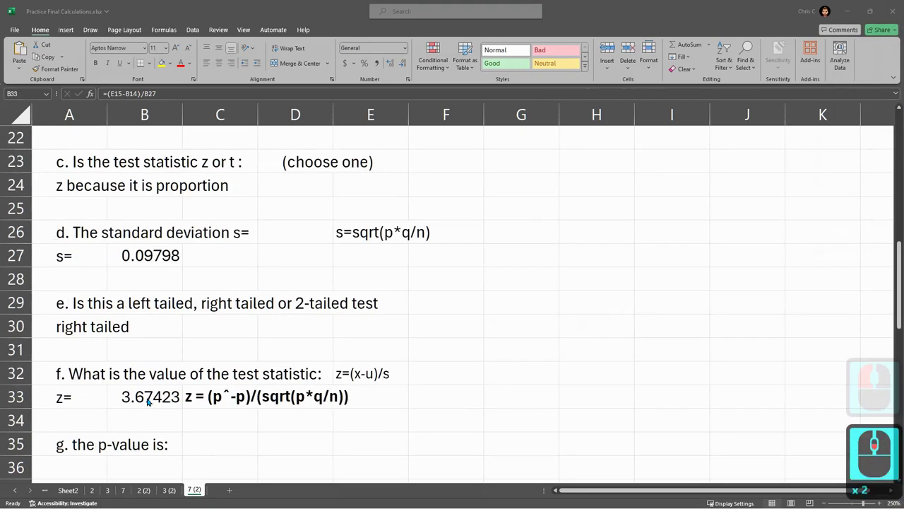
left_click(128, 400)
Check the tail type in A30 for question g and examine the right-tailed z and t p-value formulas in row 5 of the notes
scroll(64, 404, "down", 1)
left_click(63, 401)
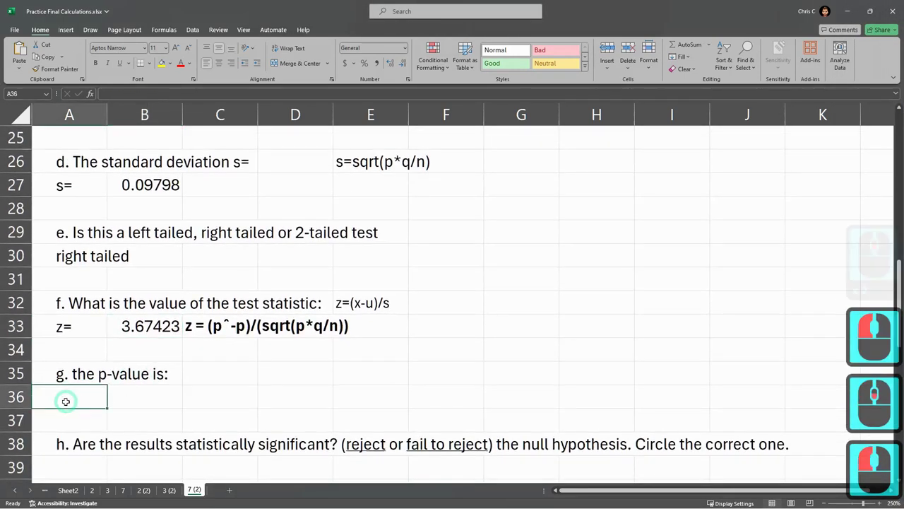
scroll(162, 389, "up", 1)
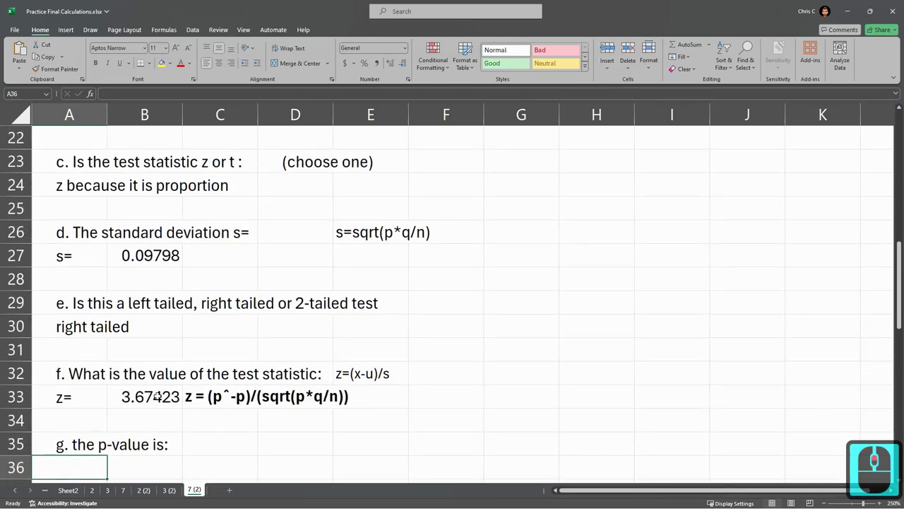
left_click(81, 331)
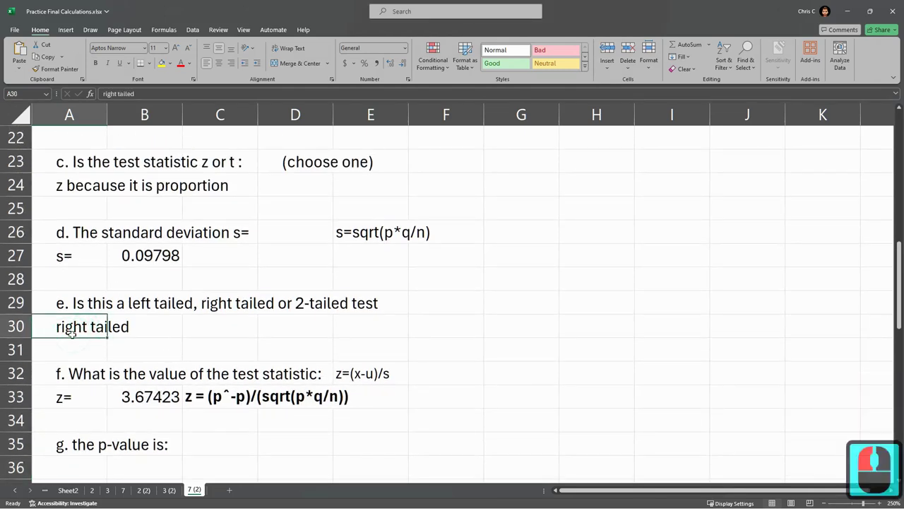
scroll(317, 337, "up", 6)
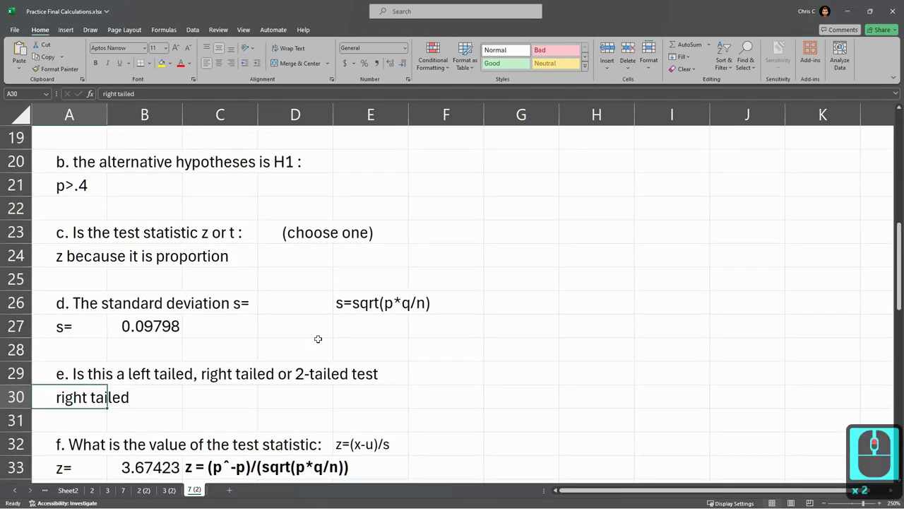
scroll(417, 207, "up", 2)
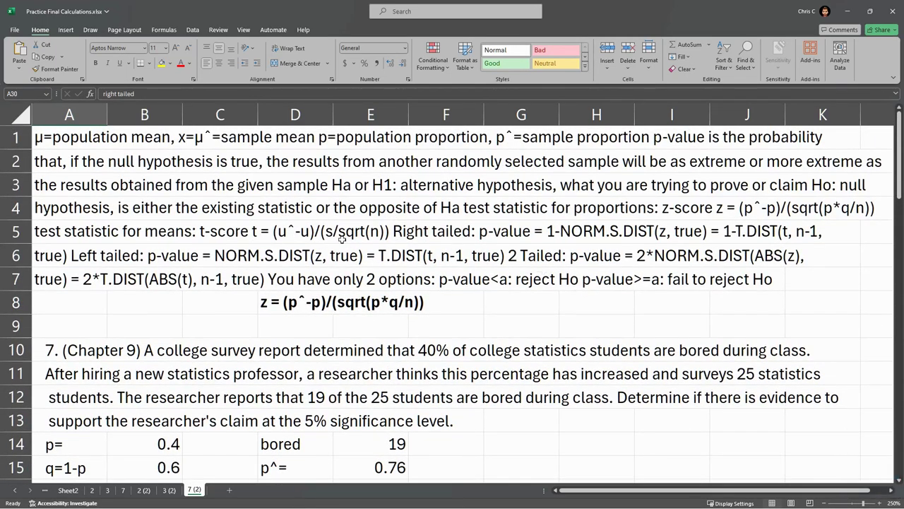
left_click(431, 255)
left_click(426, 235)
left_click(510, 231)
left_click(511, 231)
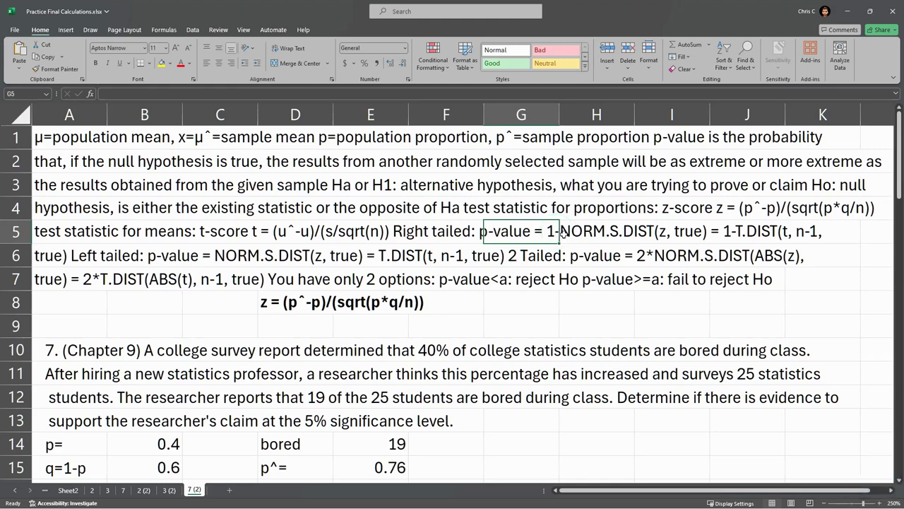
left_click(574, 231)
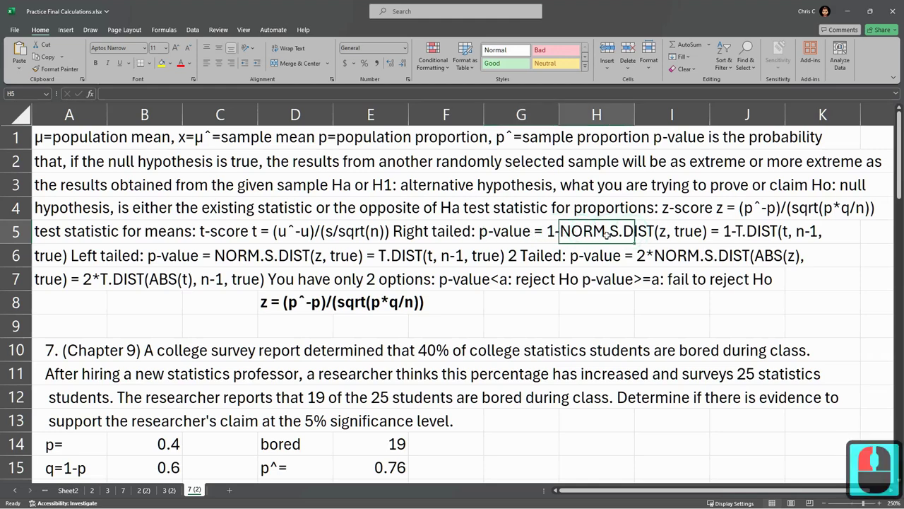
left_click(738, 231)
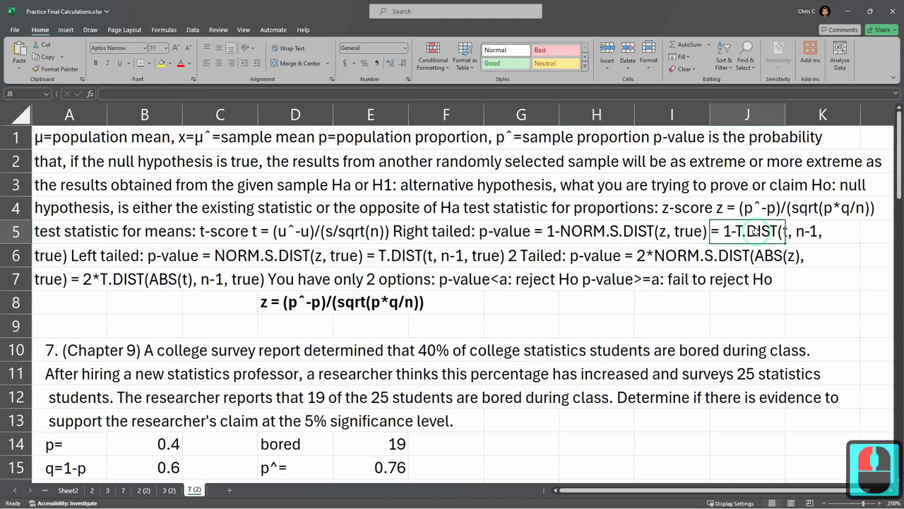
left_click(585, 238)
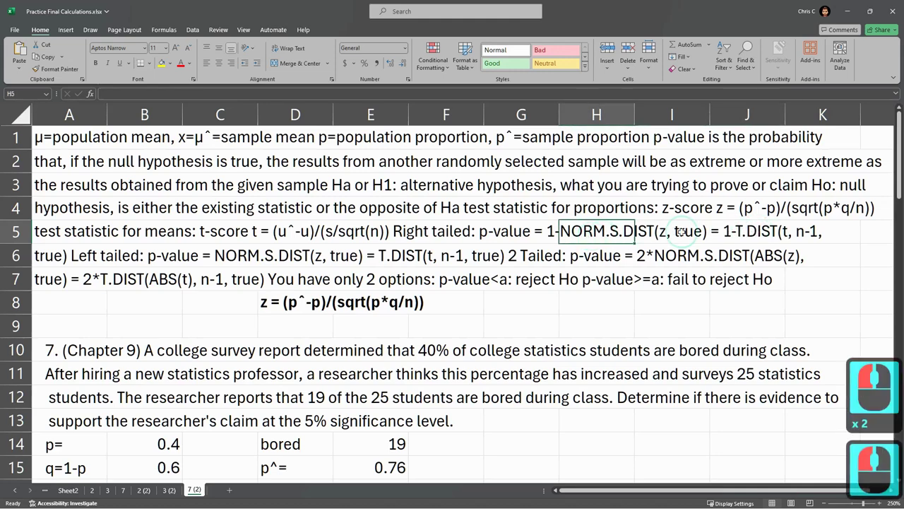
left_click(664, 235)
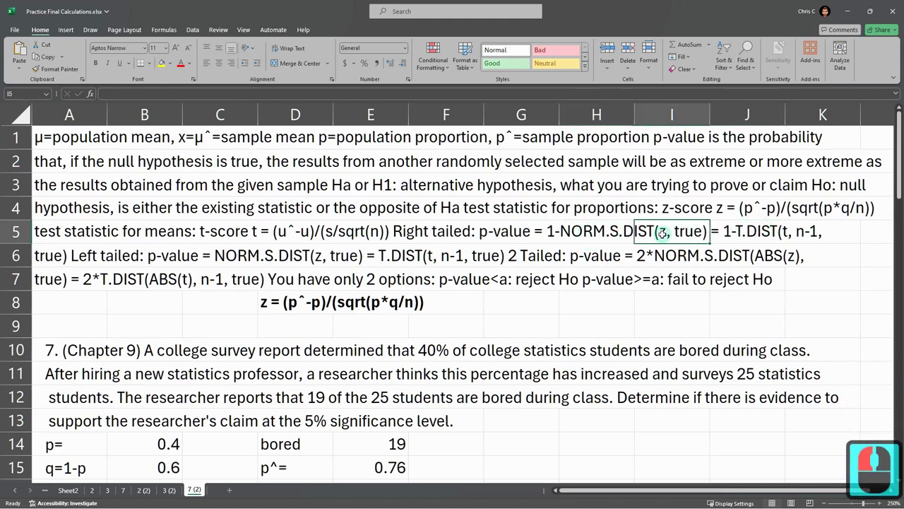
left_click(786, 234)
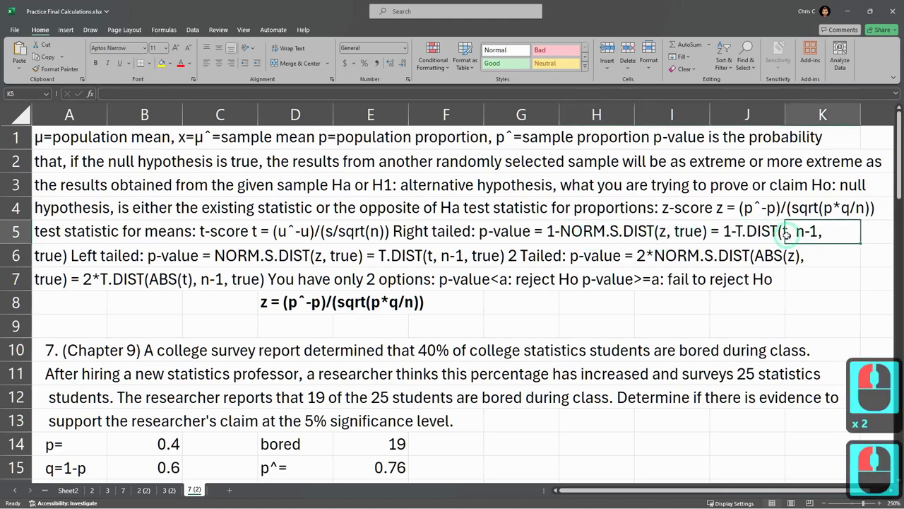
Copy the right-tailed formula p-value = 1-NORM.S.DIST(z, true) from the notes in A5 into D35 beside question g
left_click(663, 236)
double_click(64, 238)
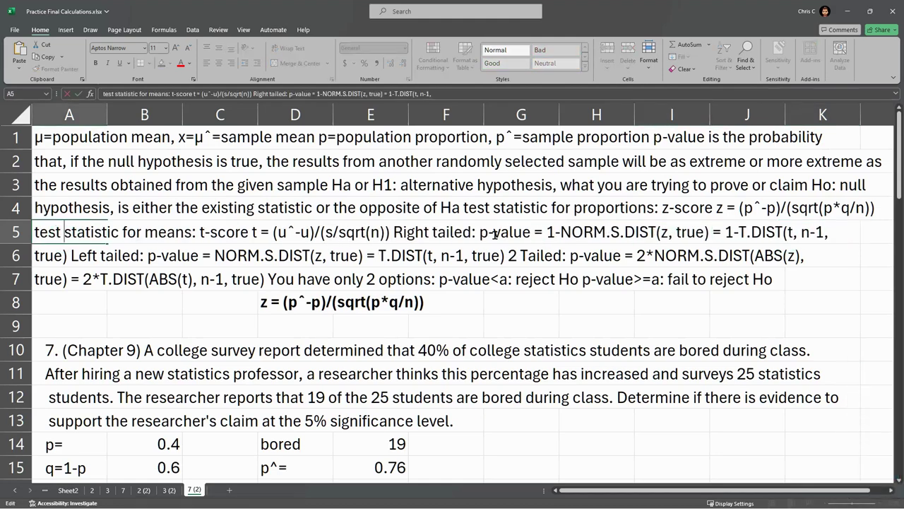
left_click_drag(481, 234, 708, 237)
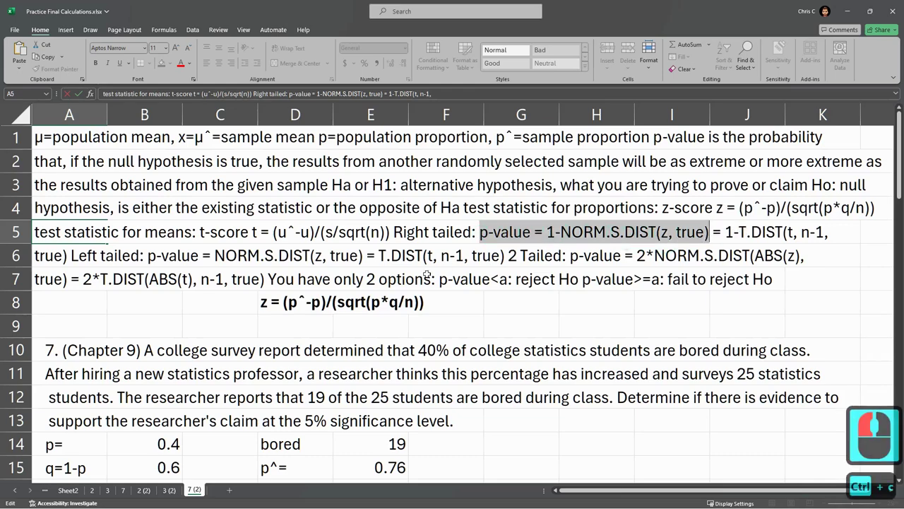
key("ctrl+c")
scroll(416, 288, "down", 9)
left_click(327, 306)
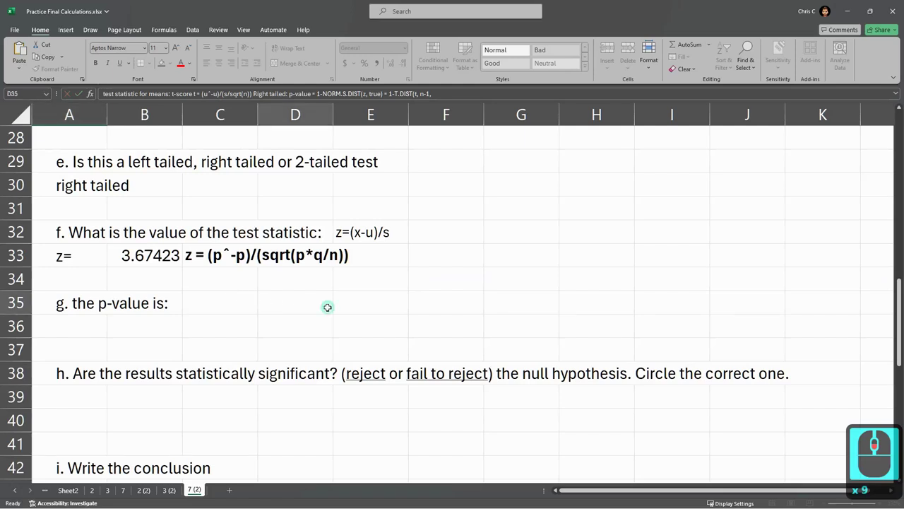
key("ctrl+v")
Label cell A36 with p-value= under question g
left_click(78, 324)
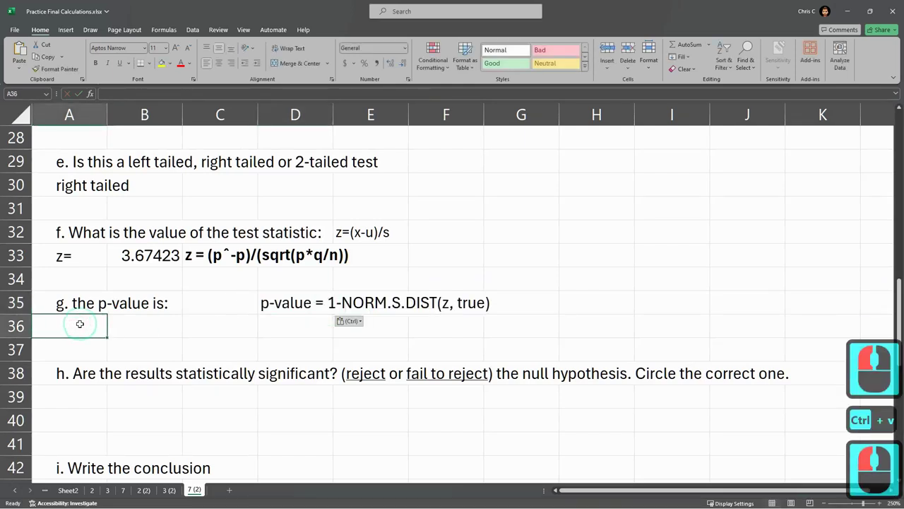
type("p-value=")
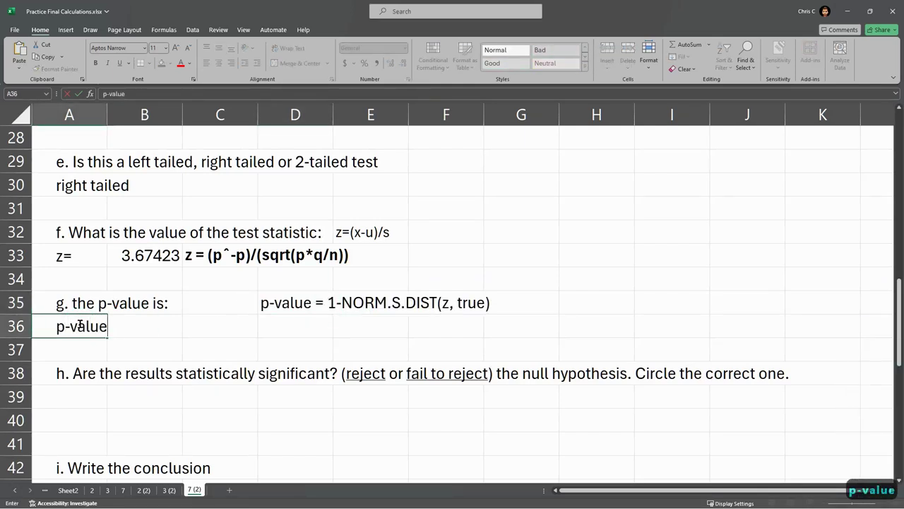
key("Right")
key("Right")
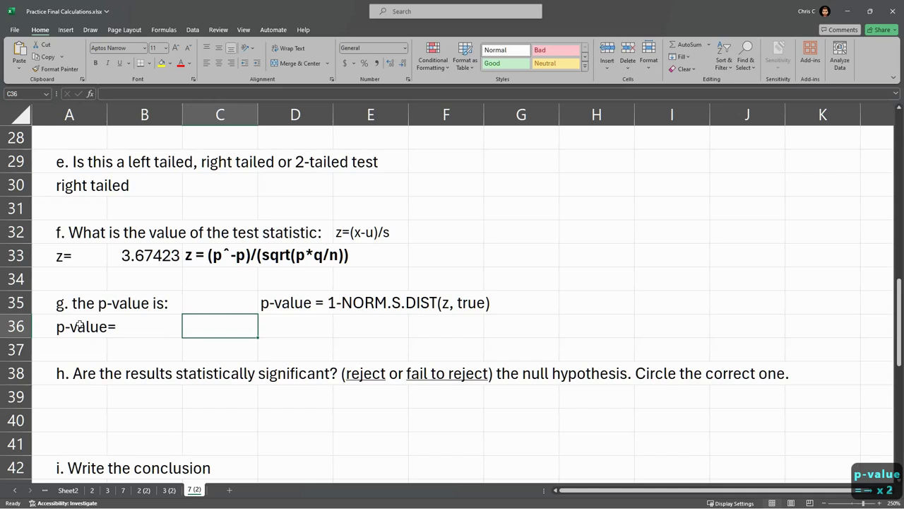
Calculate the right-tailed p-value in C36 with =1-NORM.S.DIST(B33,TRUE), using the z value as the first argument
type("=1-")
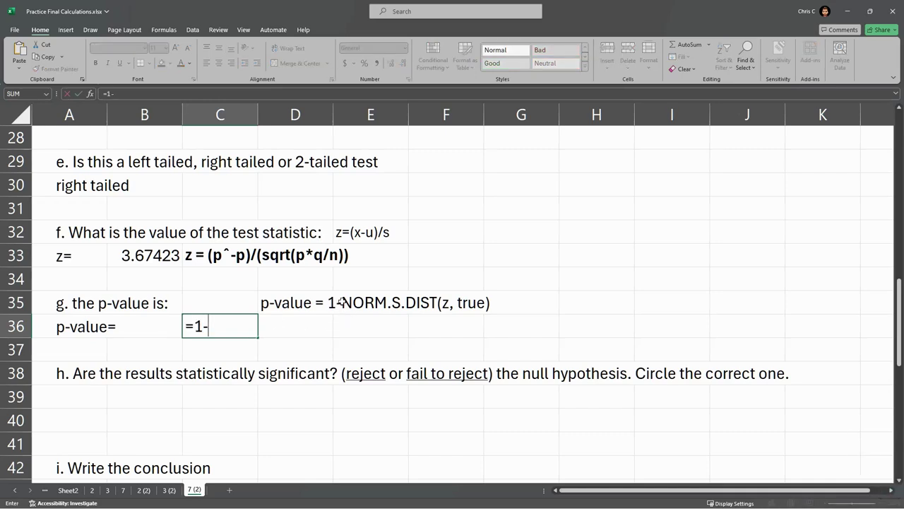
type("norm.")
key("Down")
key("Down")
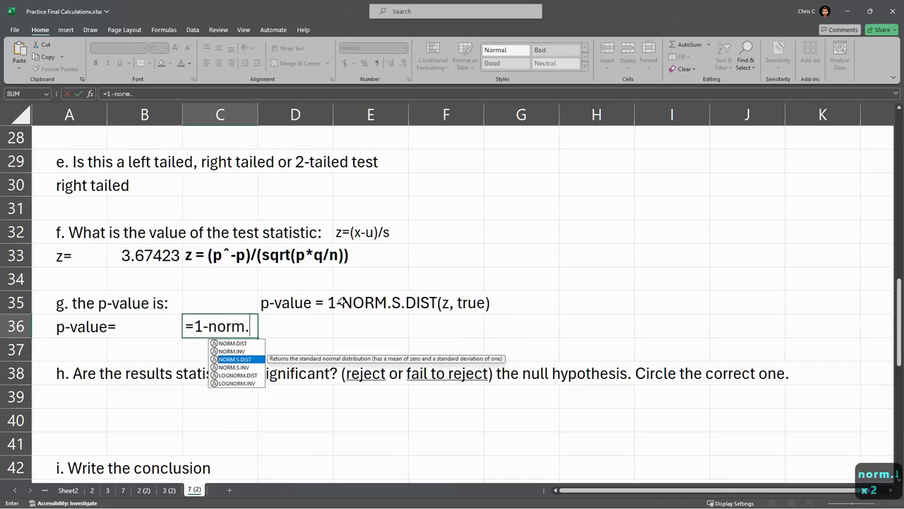
key("Tab")
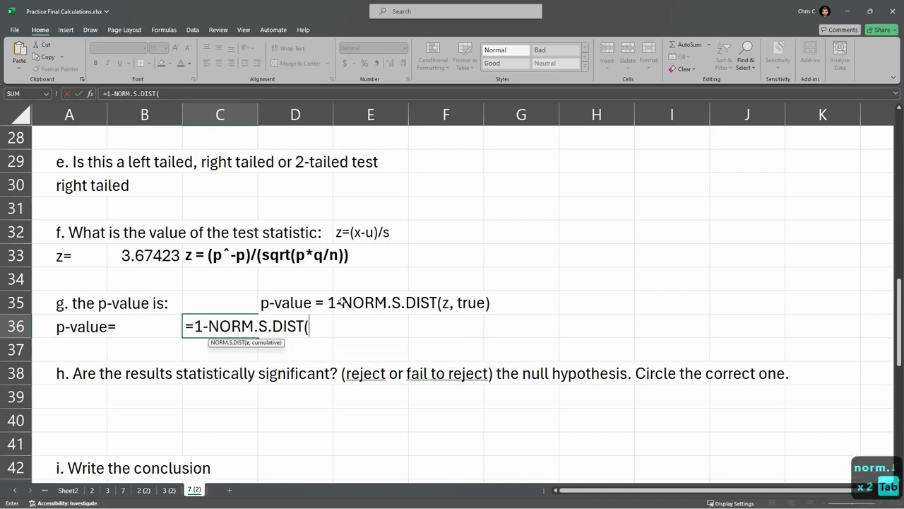
left_click(141, 259)
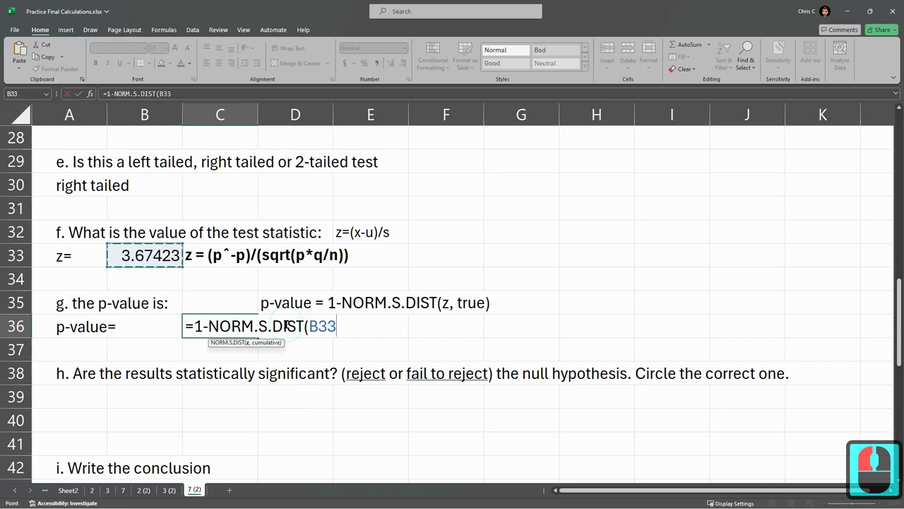
type(",")
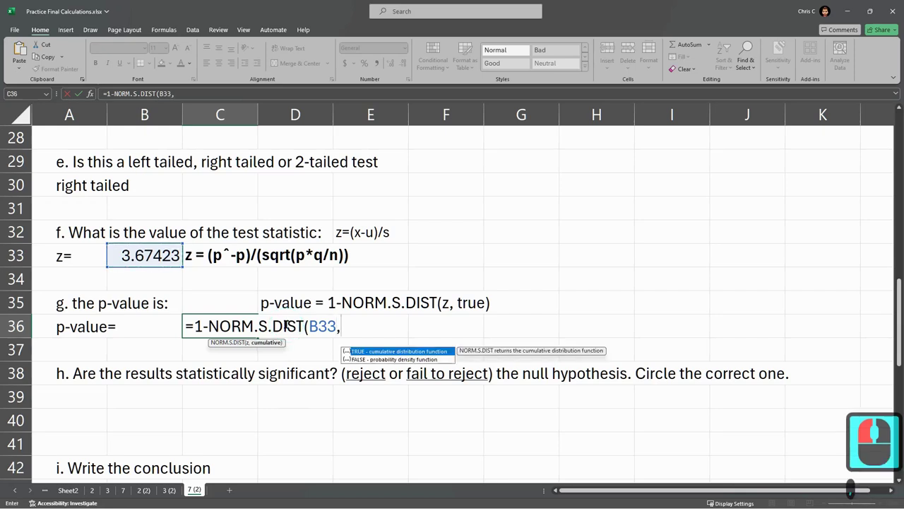
double_click(393, 351)
type(")")
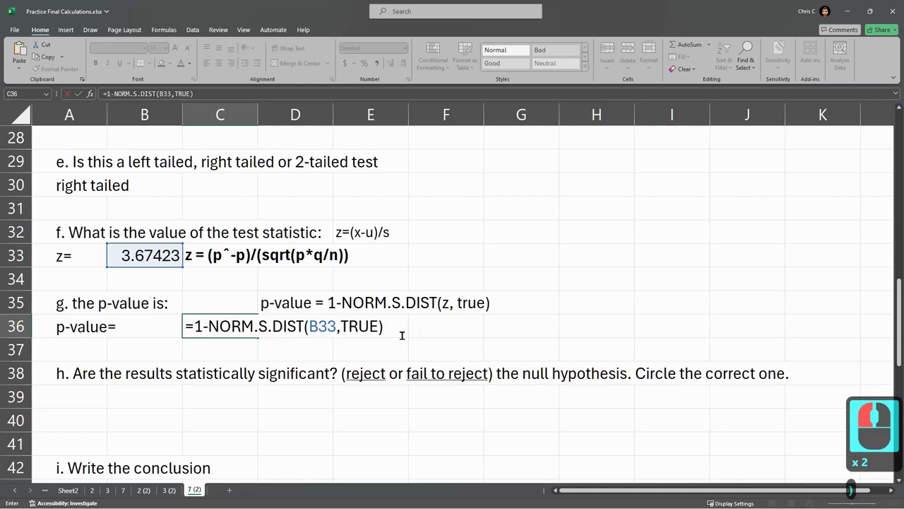
key("Return")
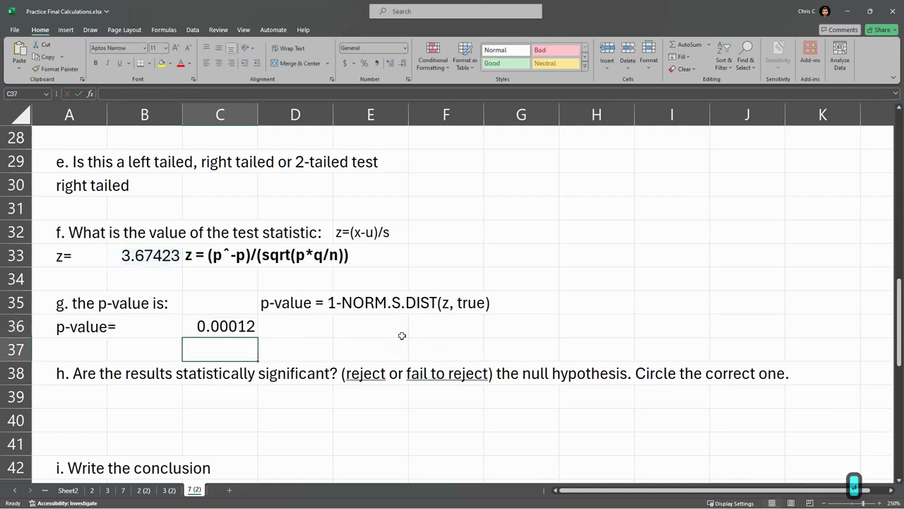
Widen column C to show more decimal places of the p-value in C36
left_click(207, 332)
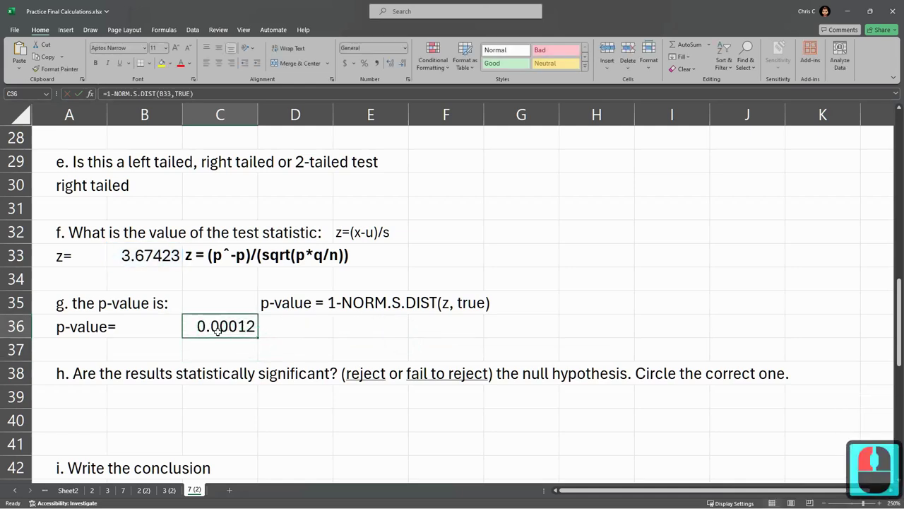
left_click(194, 325)
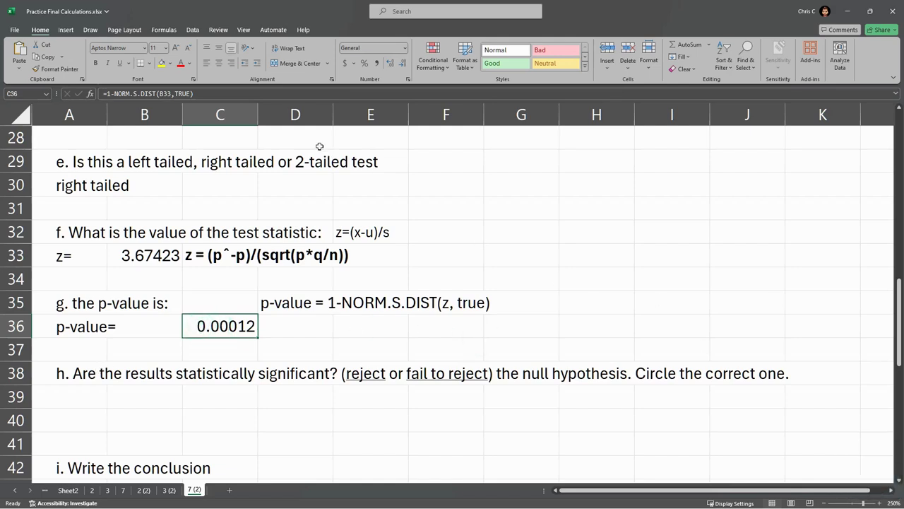
left_click_drag(258, 115, 312, 119)
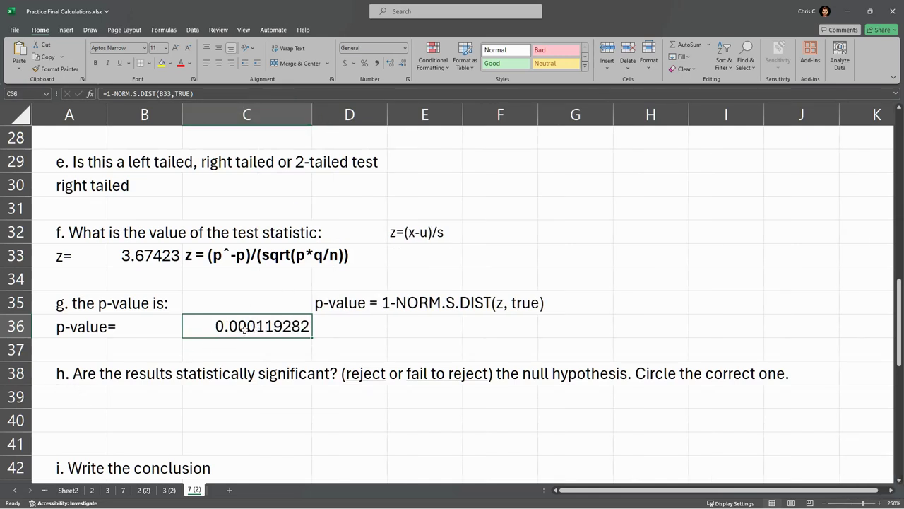
left_click(244, 329)
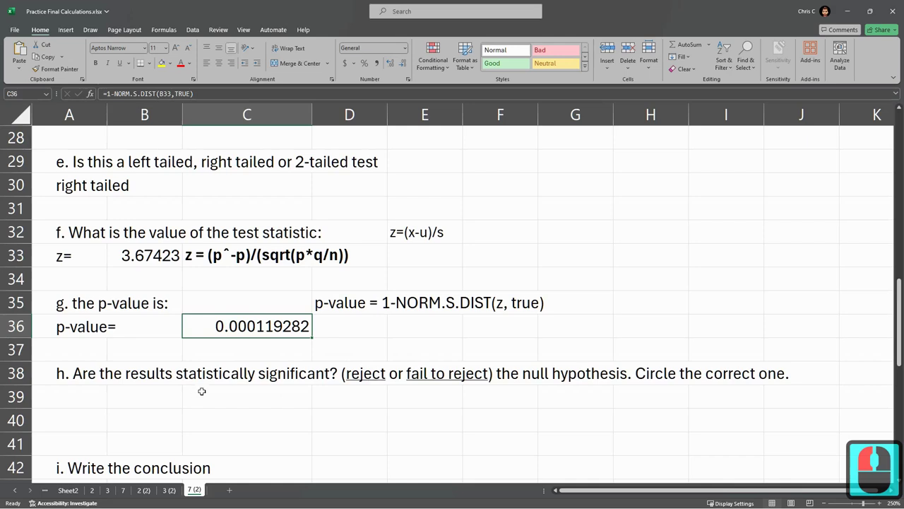
left_click(209, 325)
Enter the label alpha= in A39 and the significance level .05 in B39 under question h
left_click(62, 360)
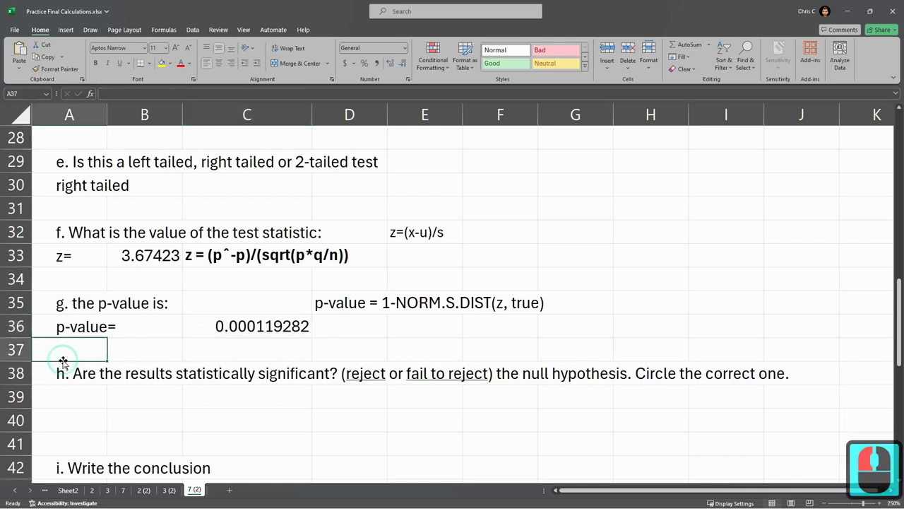
left_click(65, 397)
type("alpha=")
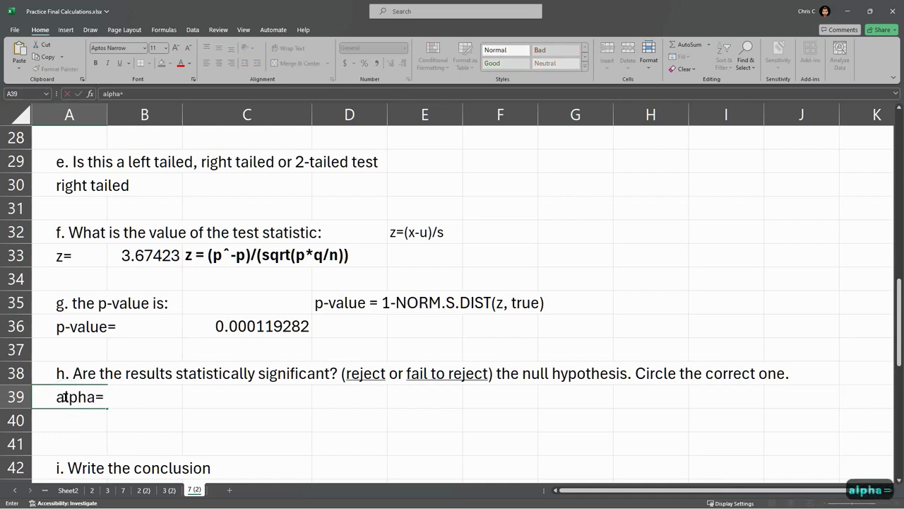
key("Tab")
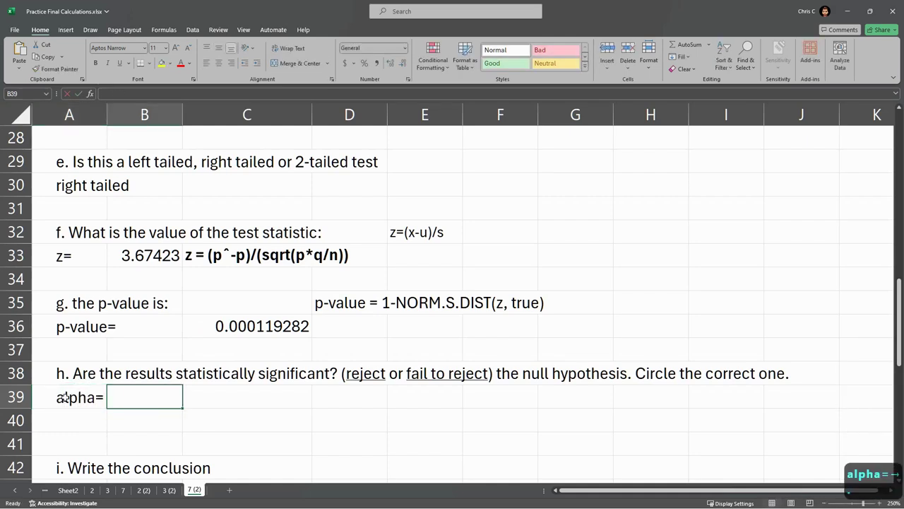
type(".05")
key("Return")
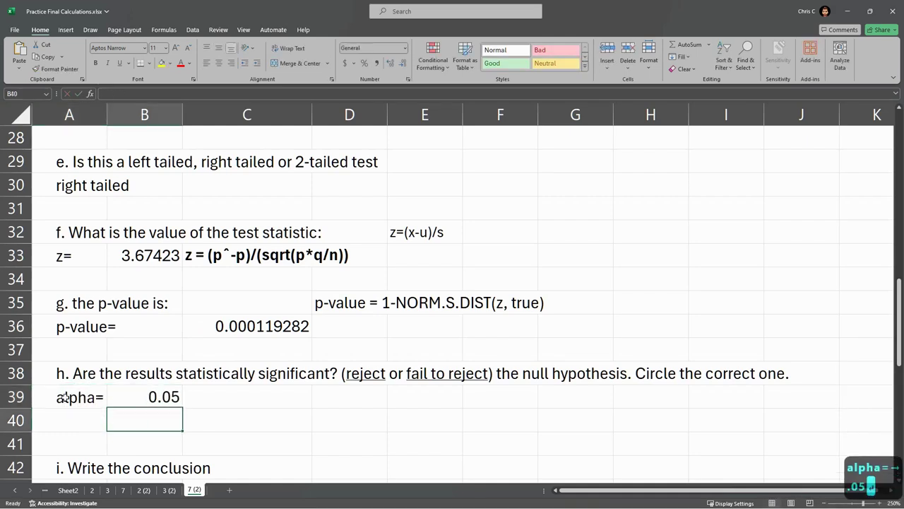
Compare the p-value with alpha and answer question h in D39 with "reject the H0 because p-value less than alpha"
left_click(230, 333)
left_click(151, 401)
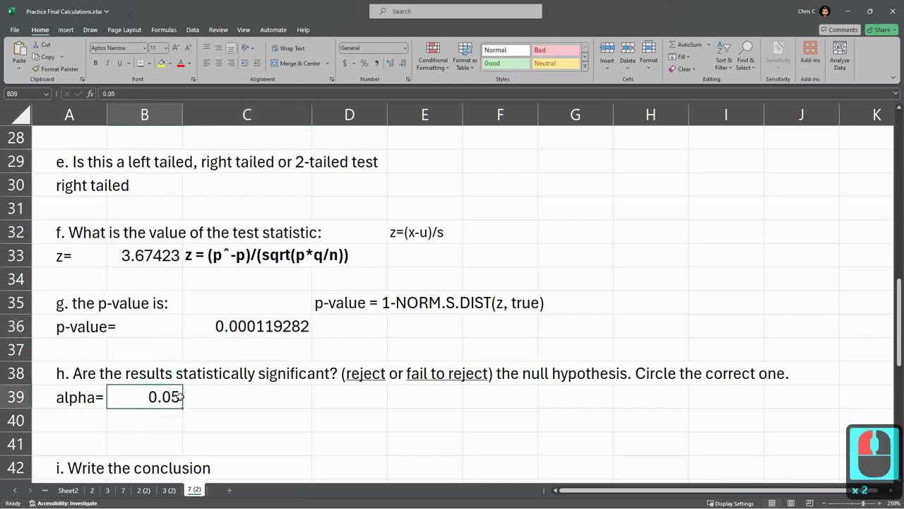
left_click(340, 381)
left_click(544, 375)
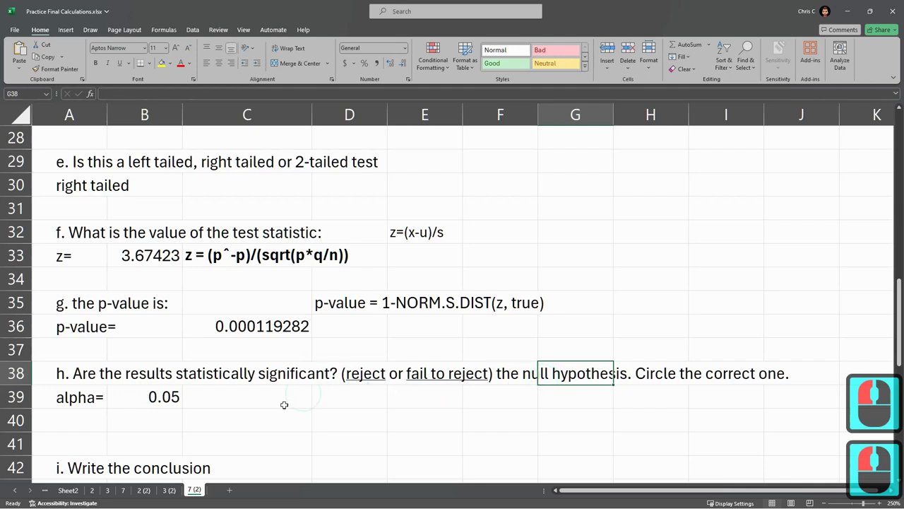
left_click(339, 394)
type("reje")
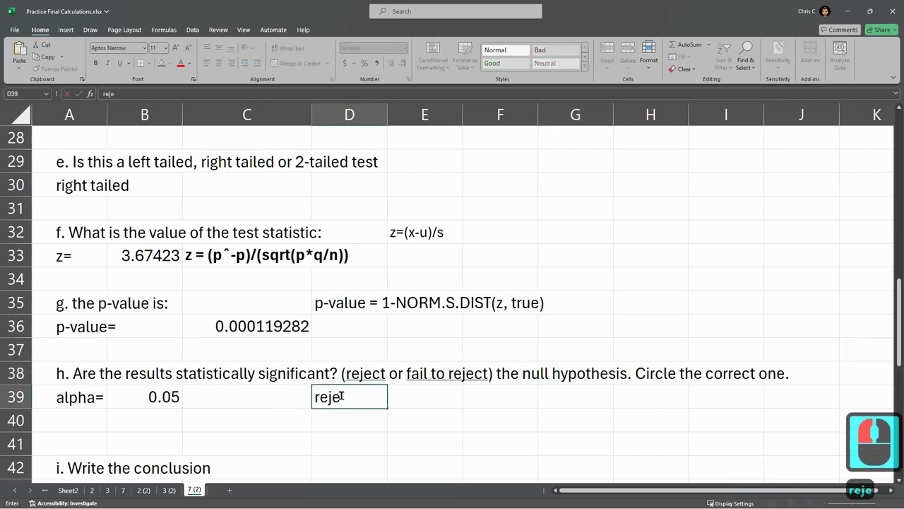
type("ct the H0")
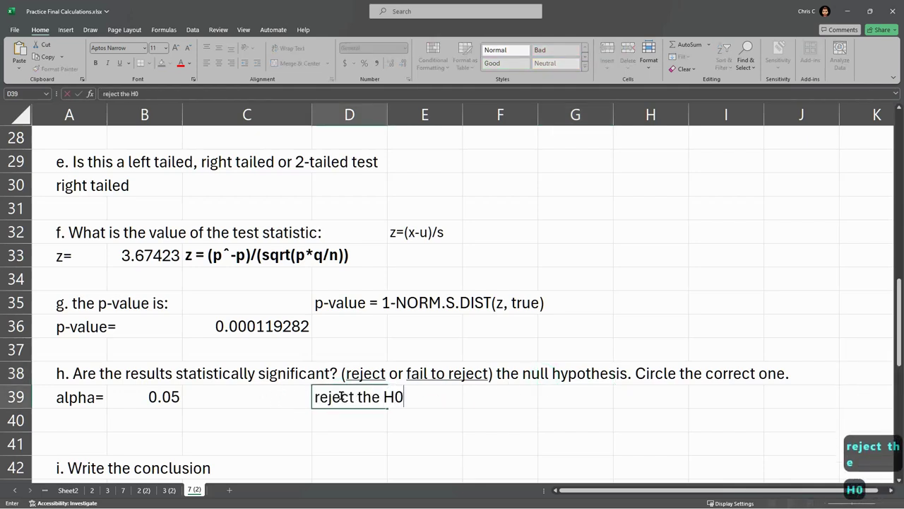
type(" because")
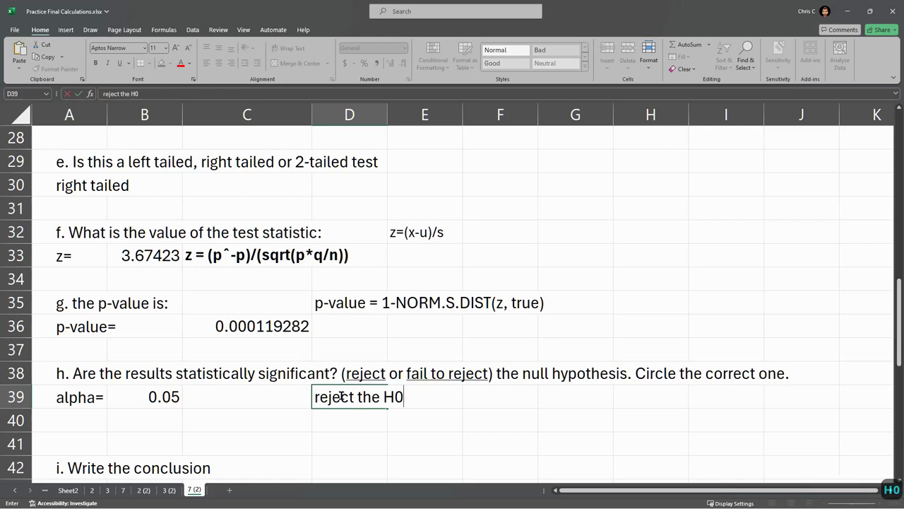
type(" p")
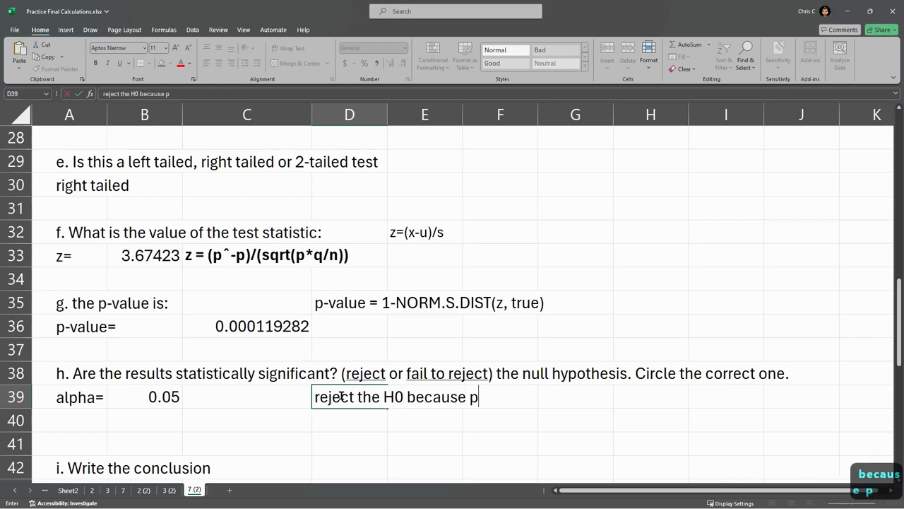
type("-value")
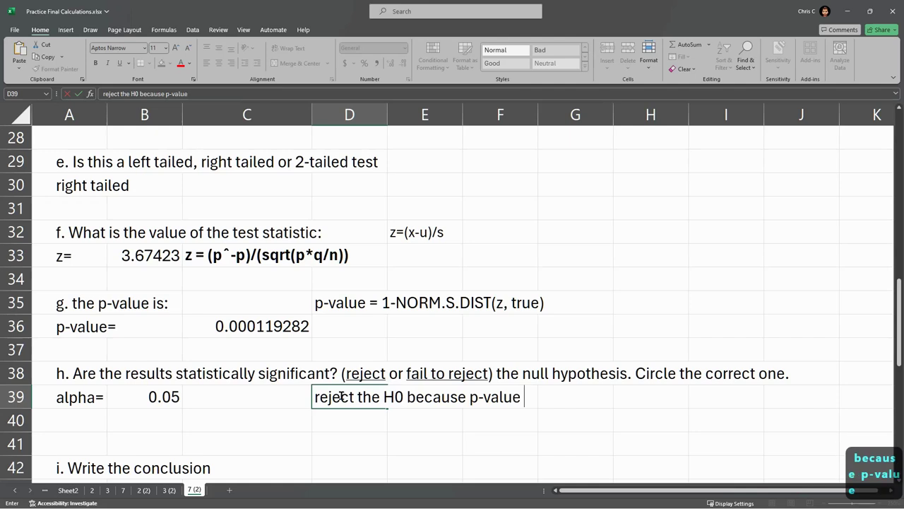
type(" less than")
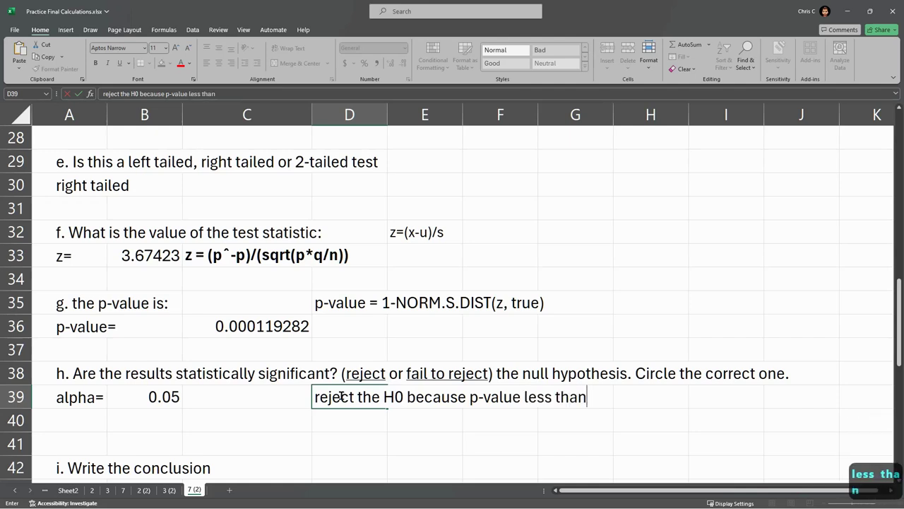
type(" alpha")
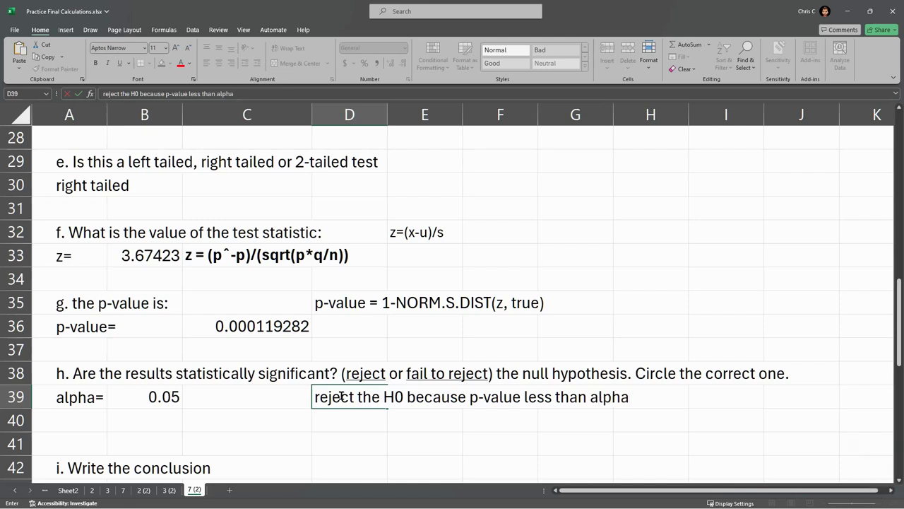
key("Return")
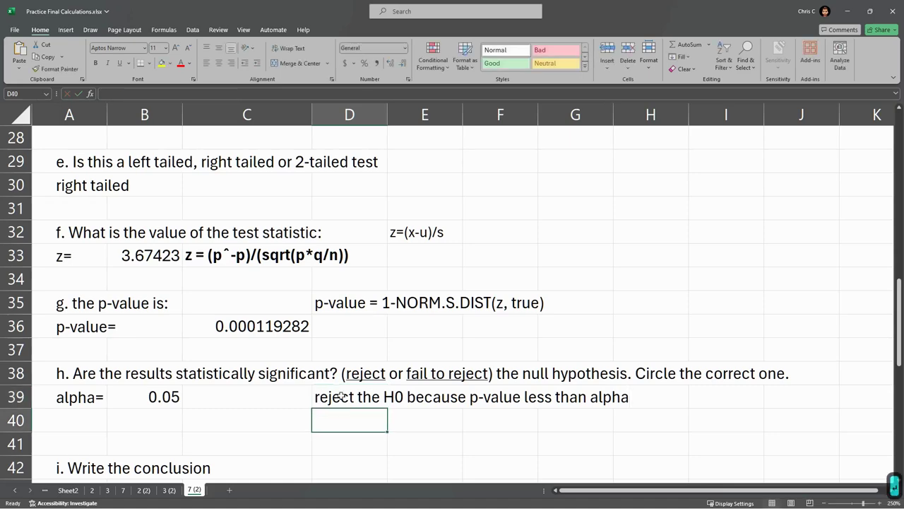
Review the null hypothesis in A18, the population proportion in B14 and the sample proportion in E15 against the decision in D39
left_click(343, 397)
scroll(378, 397, "up", 5)
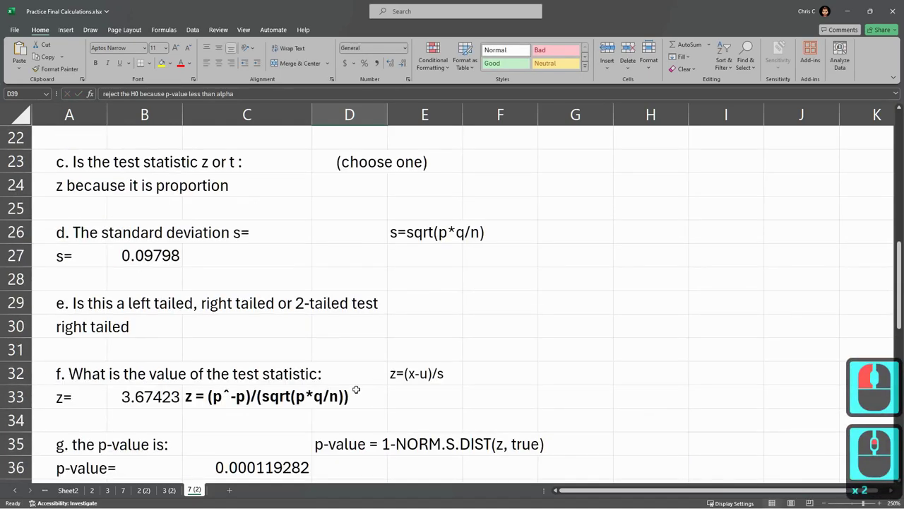
left_click(58, 258)
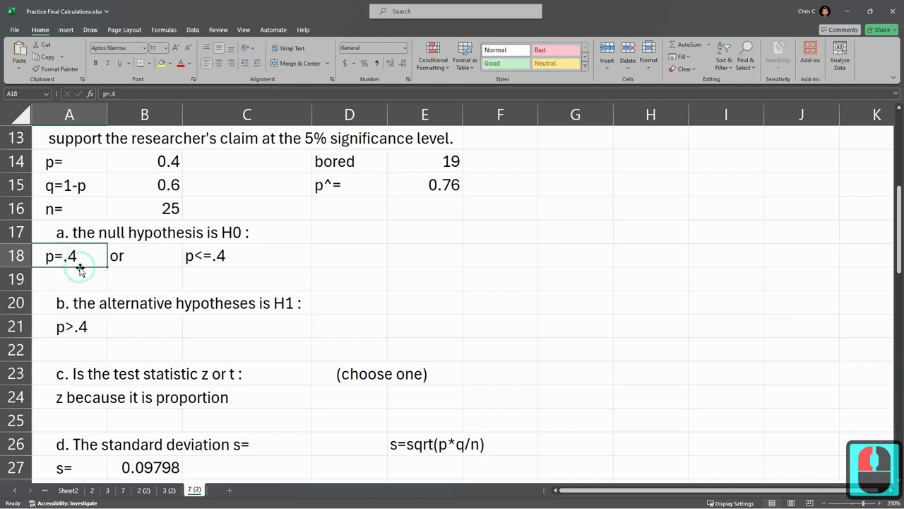
left_click(167, 161)
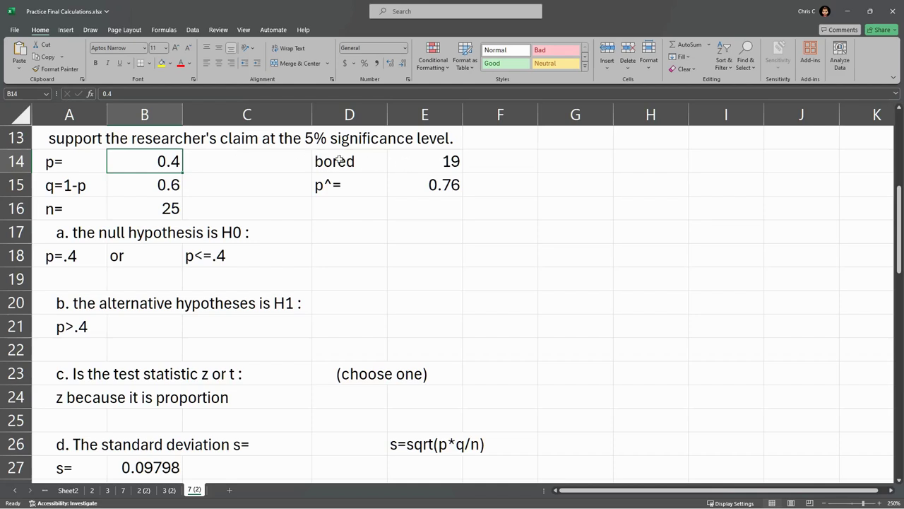
left_click(414, 184)
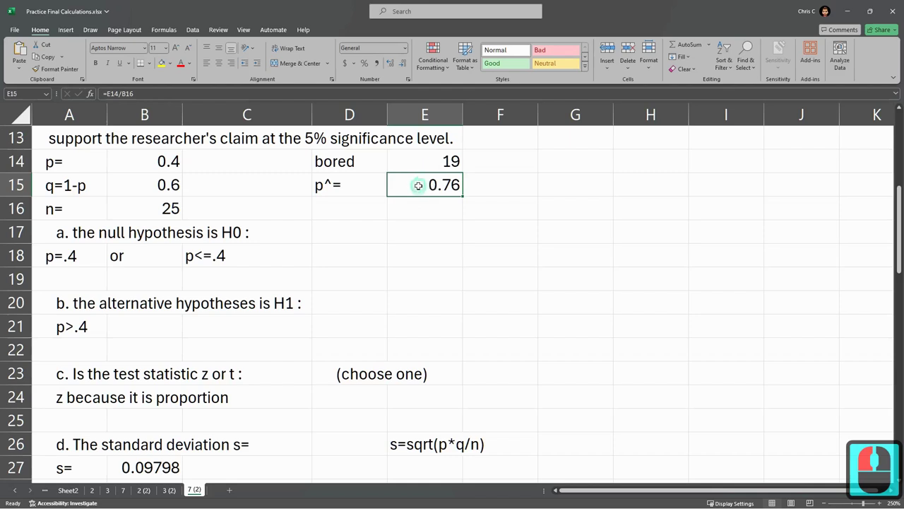
Compare the sample proportion in E15 with the population proportion in B14
left_click(422, 181)
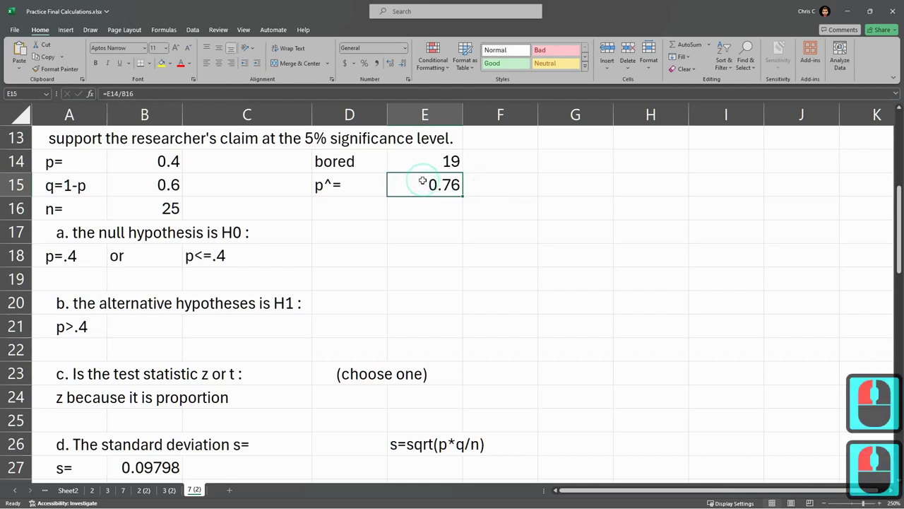
left_click(126, 164)
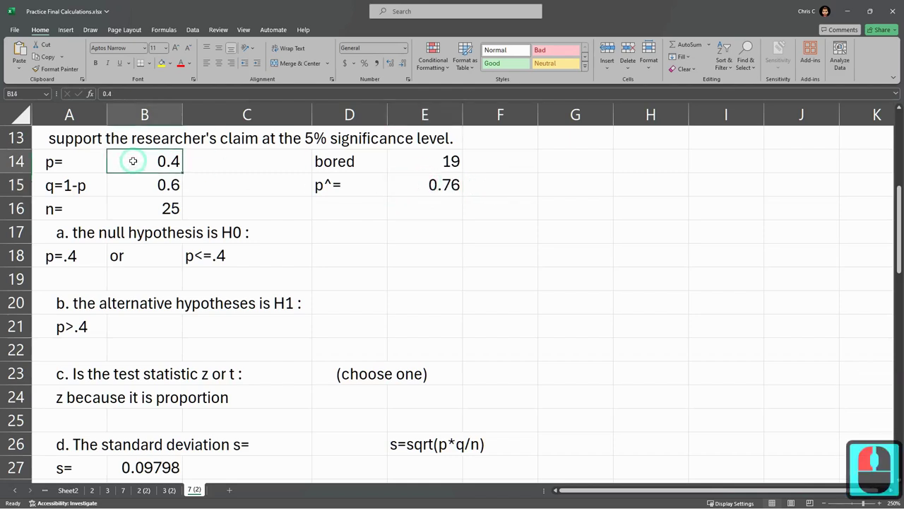
left_click(144, 166)
left_click(404, 181)
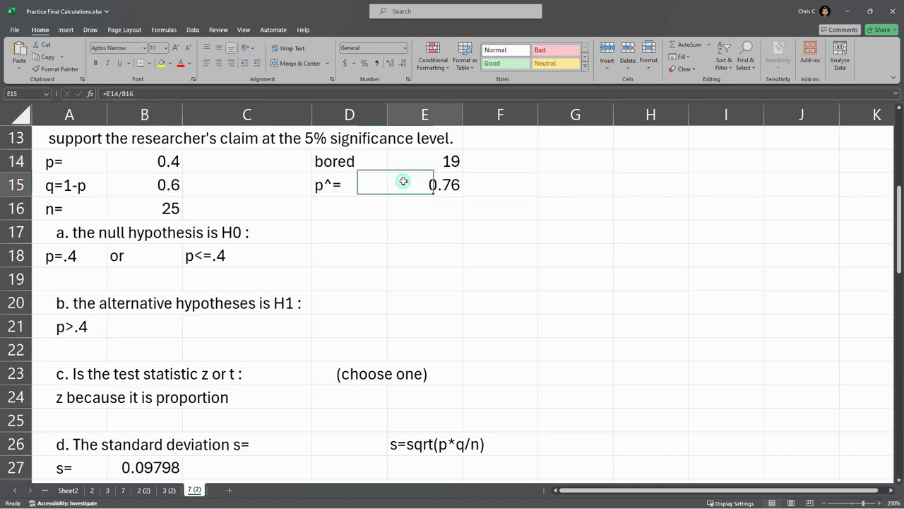
Paste into A43 the conclusion "There is sufficient evidence to support the claim that there is more than 40% of statistics students that are bored during class."
scroll(264, 301, "down", 4)
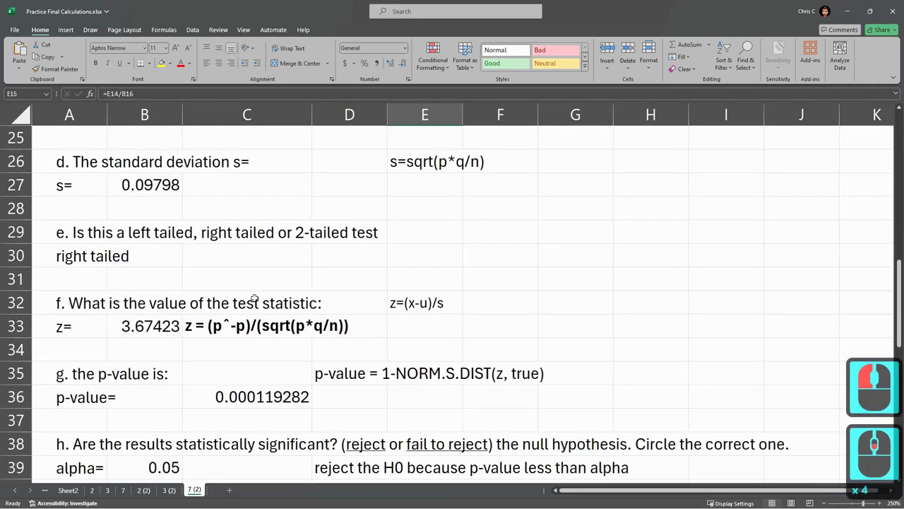
scroll(86, 361, "down", 2)
left_click(126, 323)
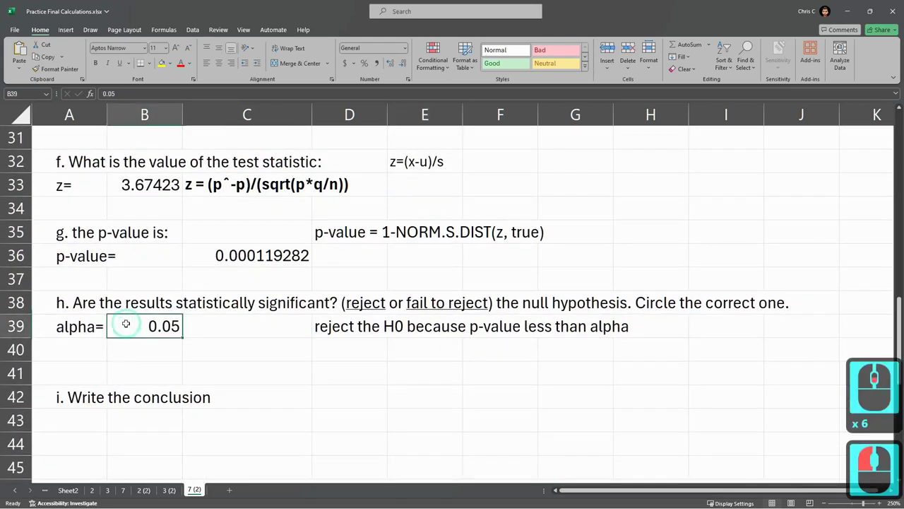
left_click(90, 420)
left_click(330, 328)
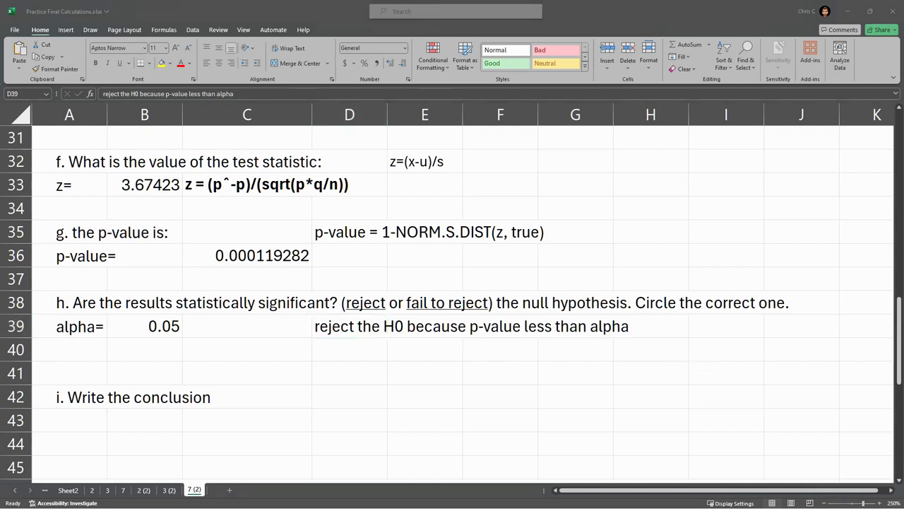
left_click(797, 412)
key("ctrl+c")
left_click(80, 422)
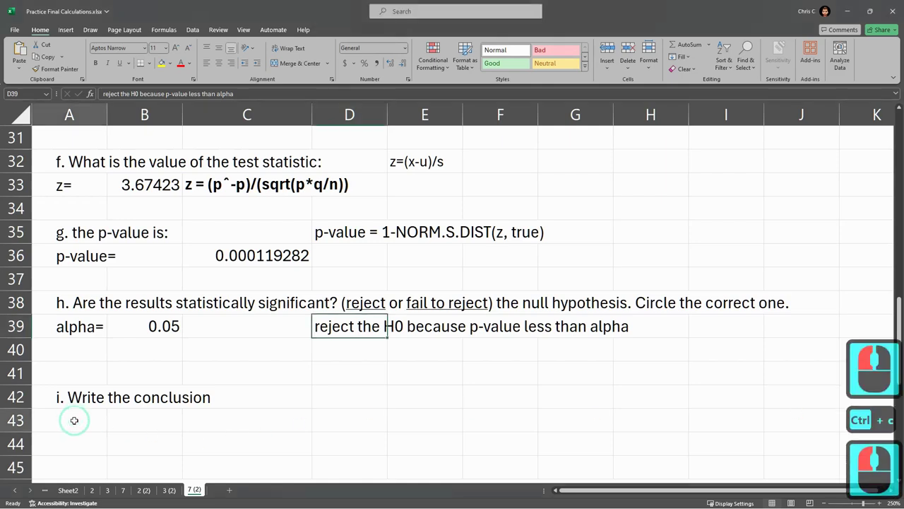
left_click(80, 422)
key("ctrl+v")
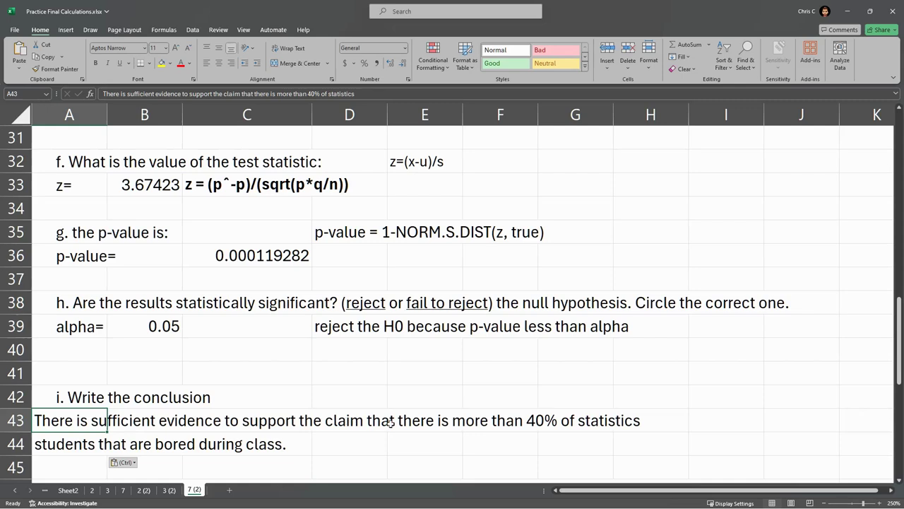
Reread the conclusion in A43:A44, checking the wording of the claim about statistics students bored during class
left_click(558, 420)
left_click_drag(55, 443, 287, 440)
left_click(346, 442)
left_click(346, 442)
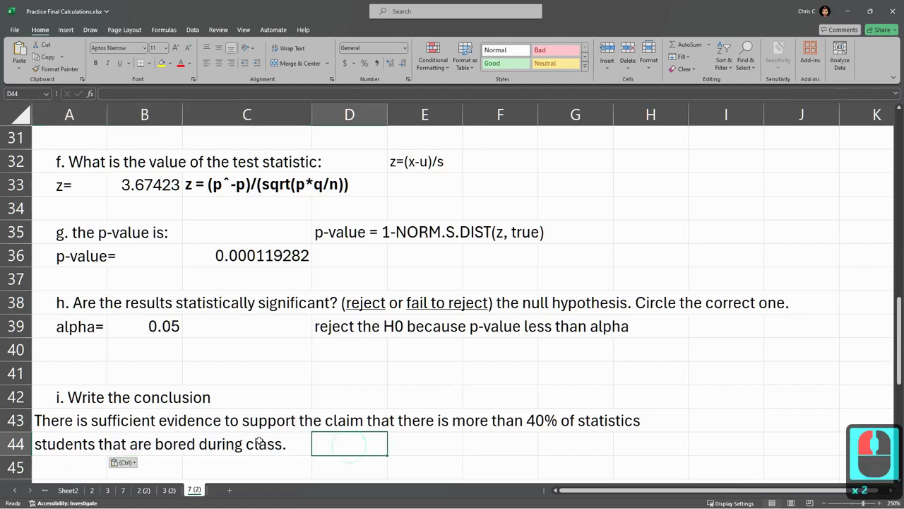
left_click(59, 422)
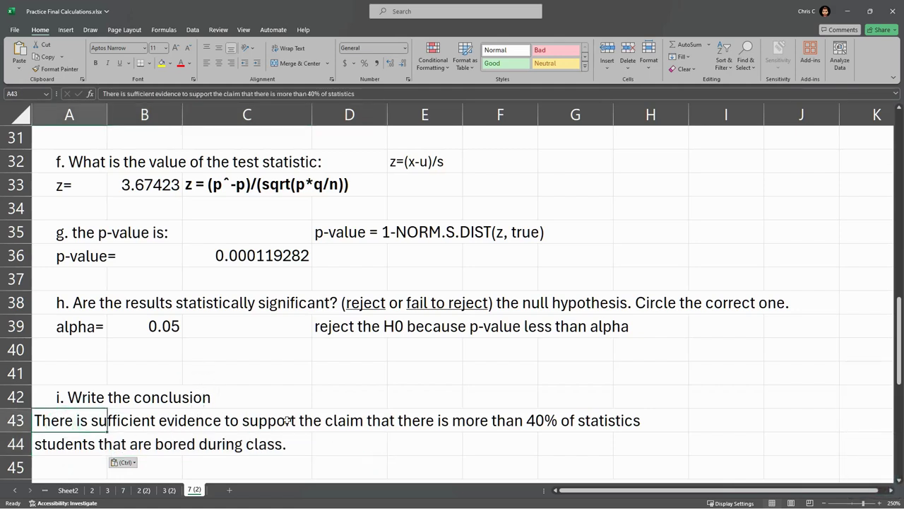
left_click_drag(432, 424, 597, 424)
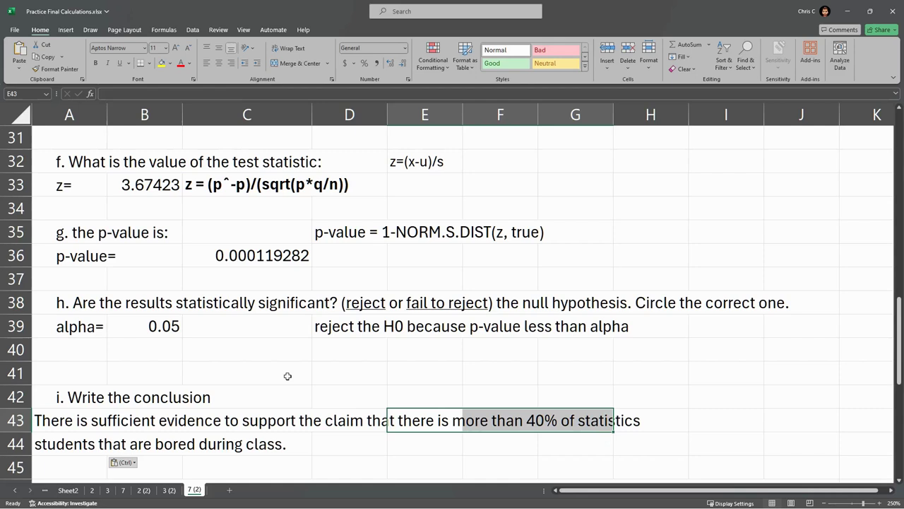
Read question j in row 46 about the number of bored students out of 25 needed to reverse the conclusion
scroll(287, 376, "down", 1)
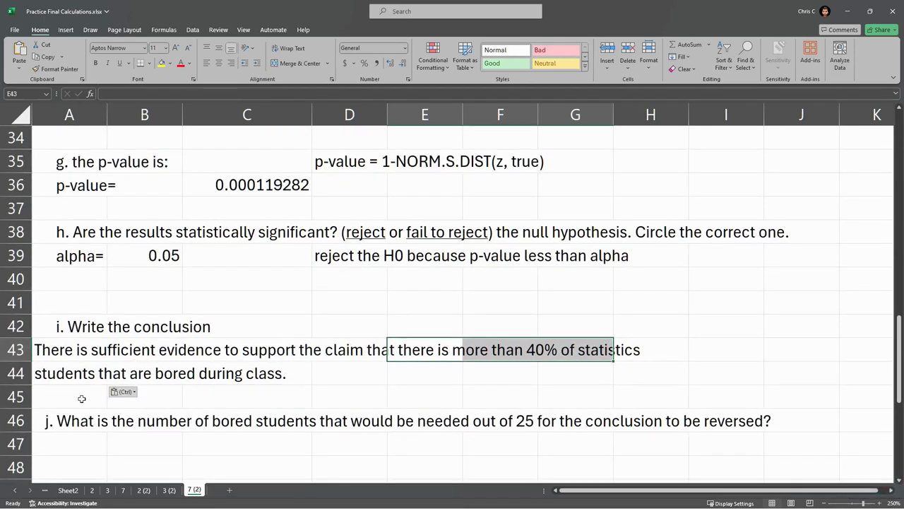
left_click(64, 440)
scroll(64, 440, "down", 1, "ctrl")
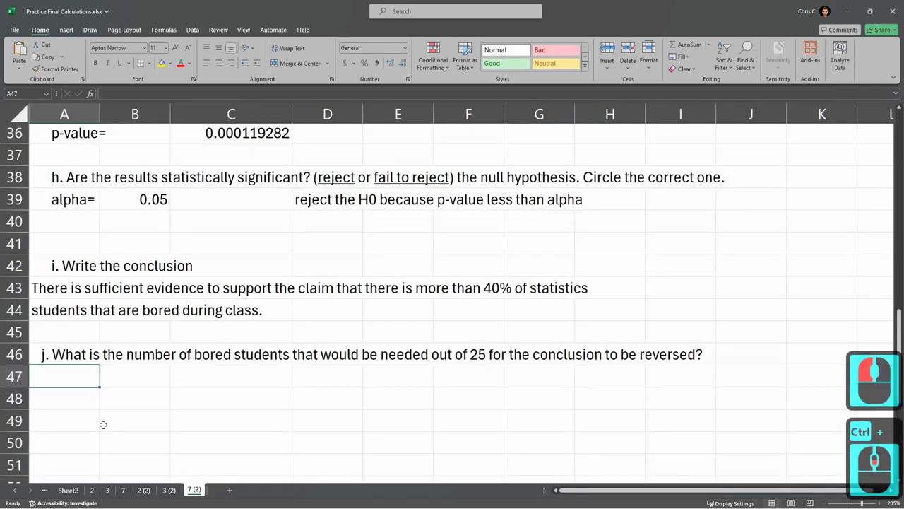
left_click(60, 353)
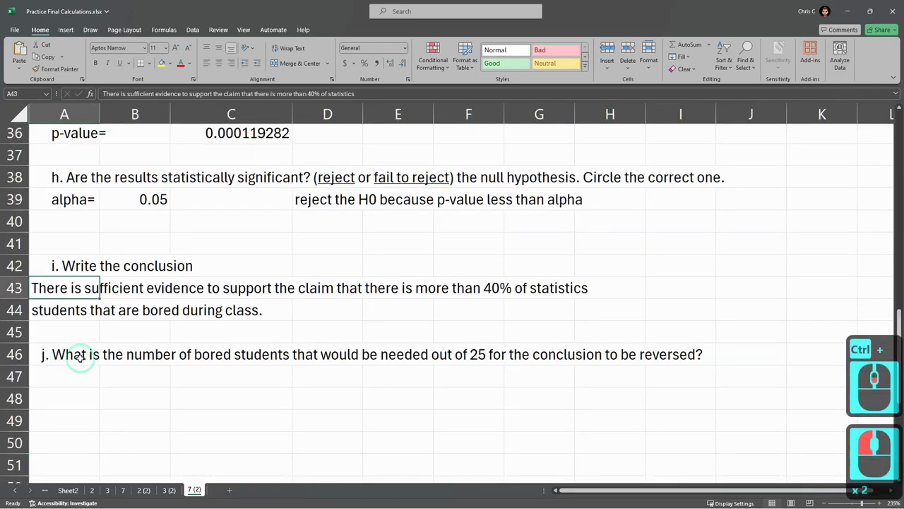
left_click_drag(297, 357, 469, 363)
left_click(468, 363)
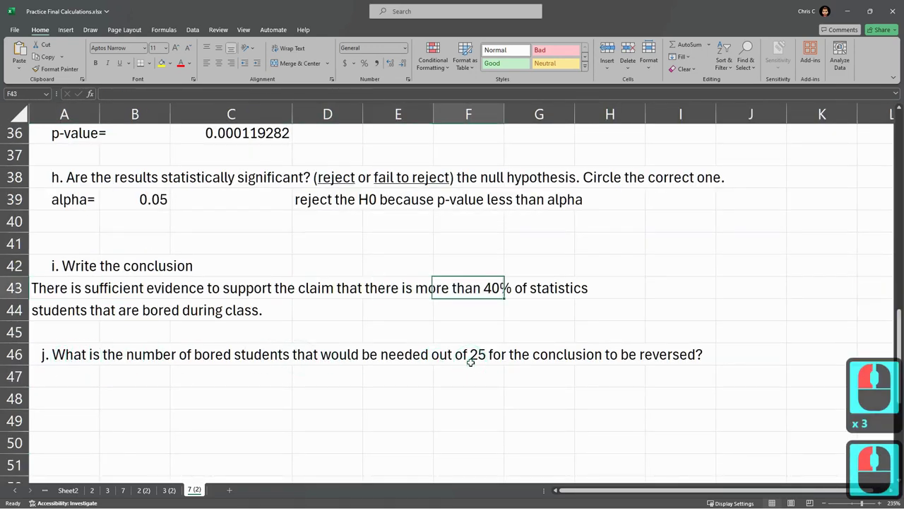
left_click(227, 355)
double_click(228, 355)
key("Escape")
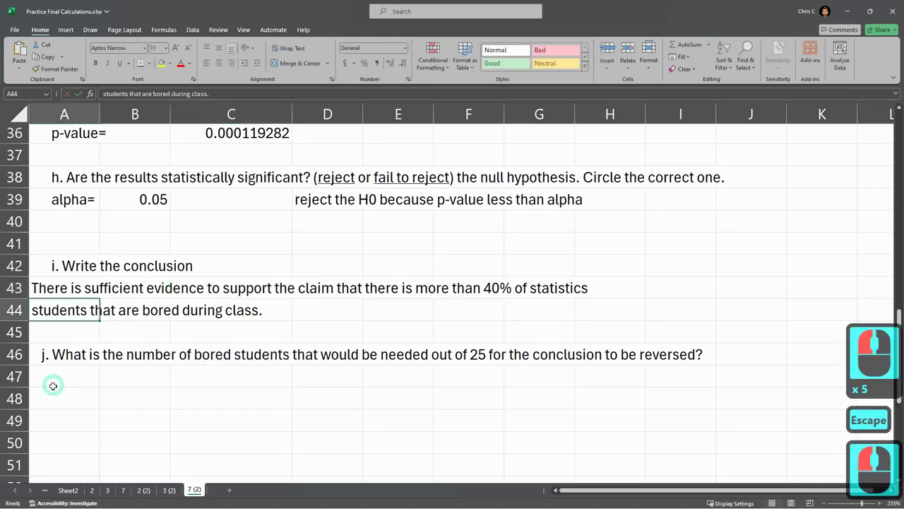
left_click(53, 382)
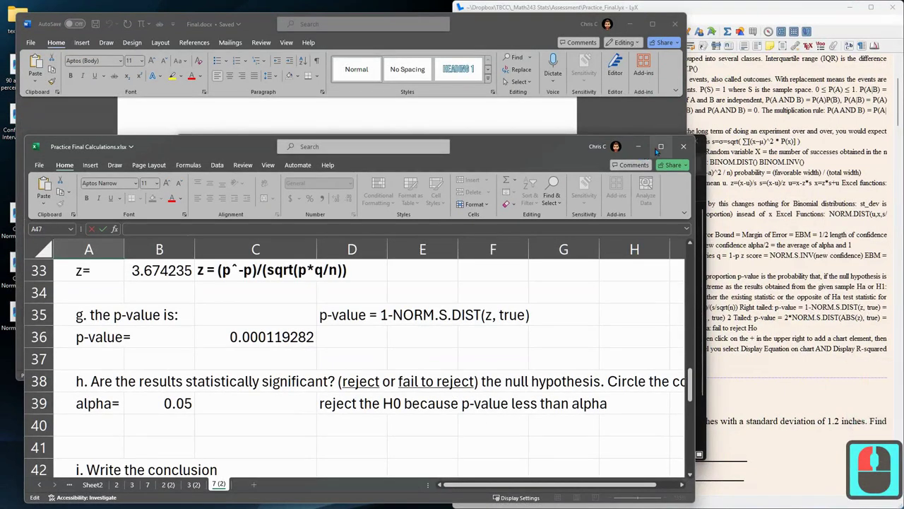
left_click(640, 16)
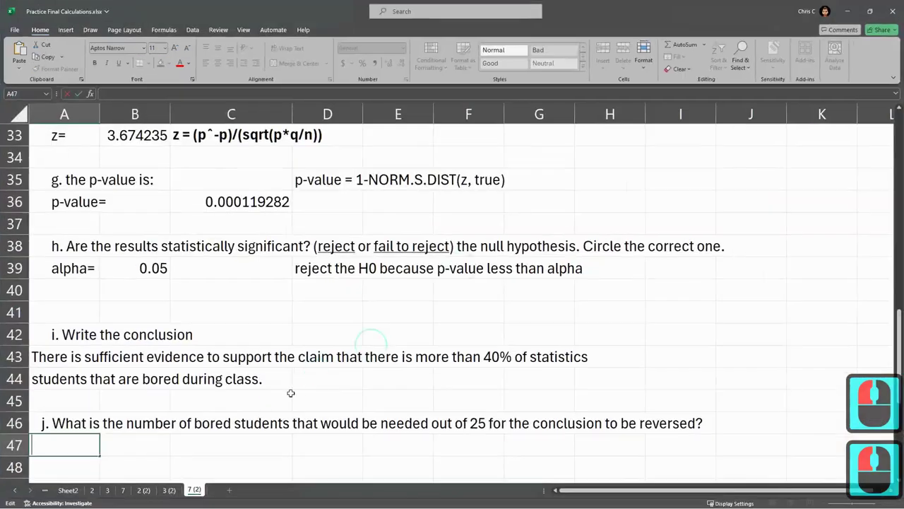
left_click(249, 432)
left_click(249, 424)
scroll(232, 396, "down", 2)
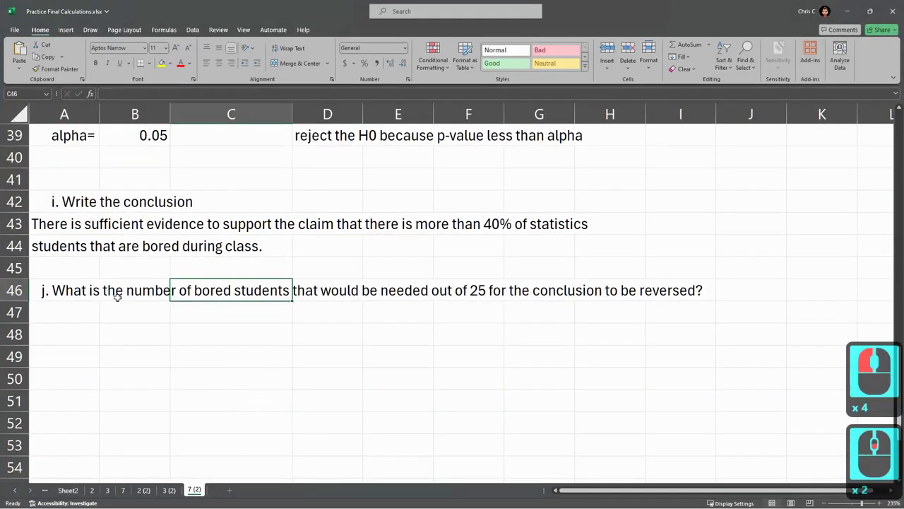
left_click(115, 292)
left_click(54, 290)
left_click_drag(58, 288, 687, 291)
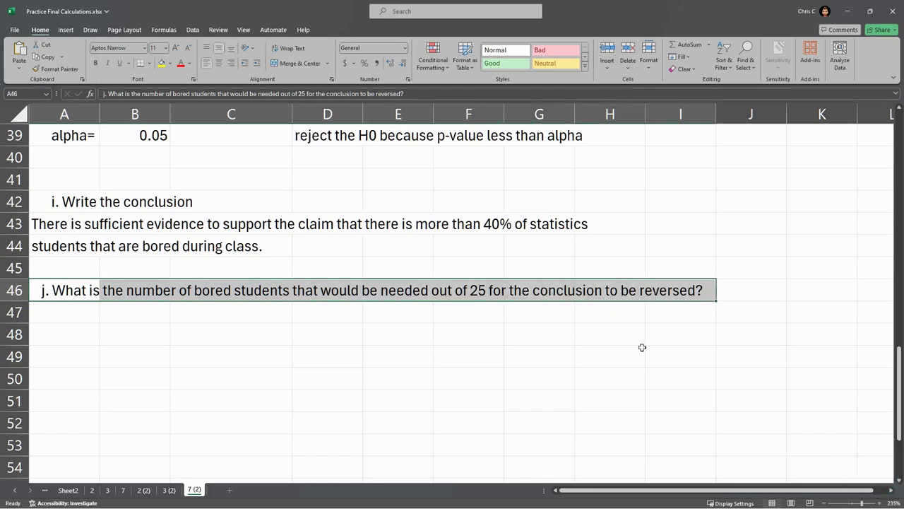
Locate the bored count in E14 and zoom out to 145% to view it together with the p-value in C36
scroll(642, 347, "up", 2)
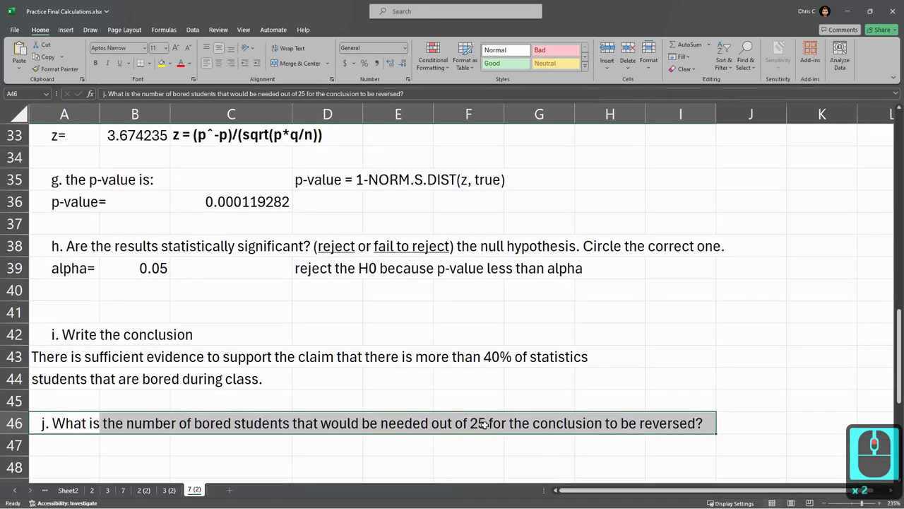
scroll(356, 334, "up", 8)
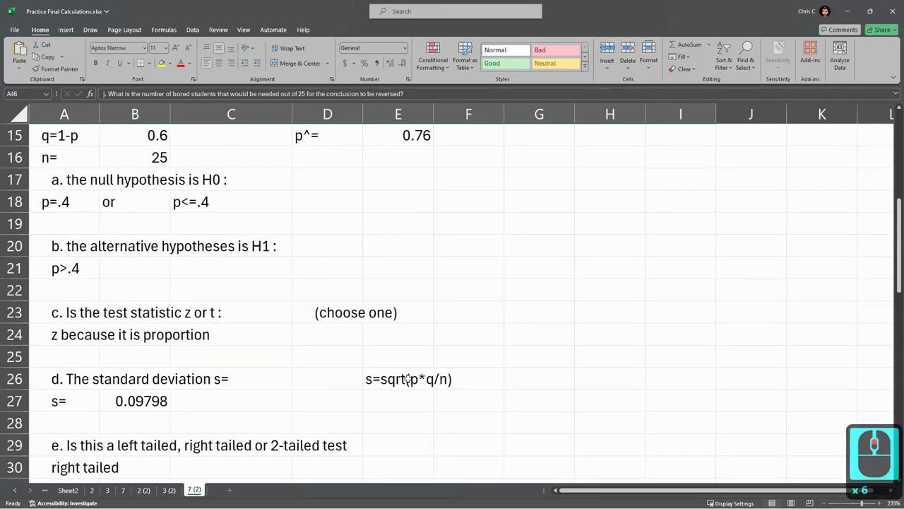
left_click(414, 272)
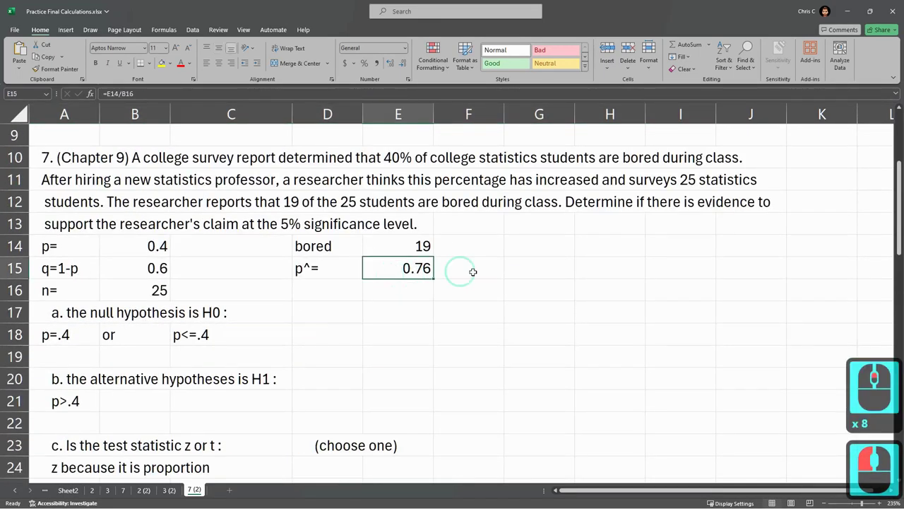
left_click(401, 244)
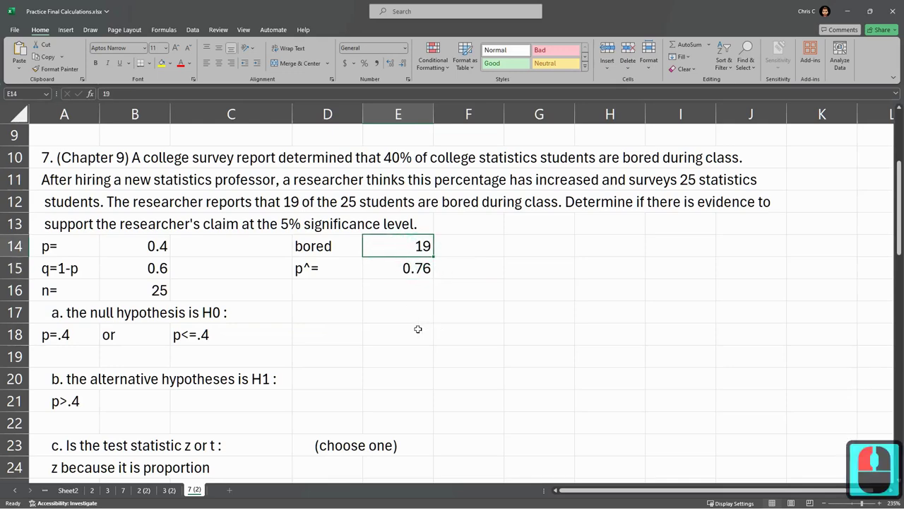
scroll(323, 326, "down", 4)
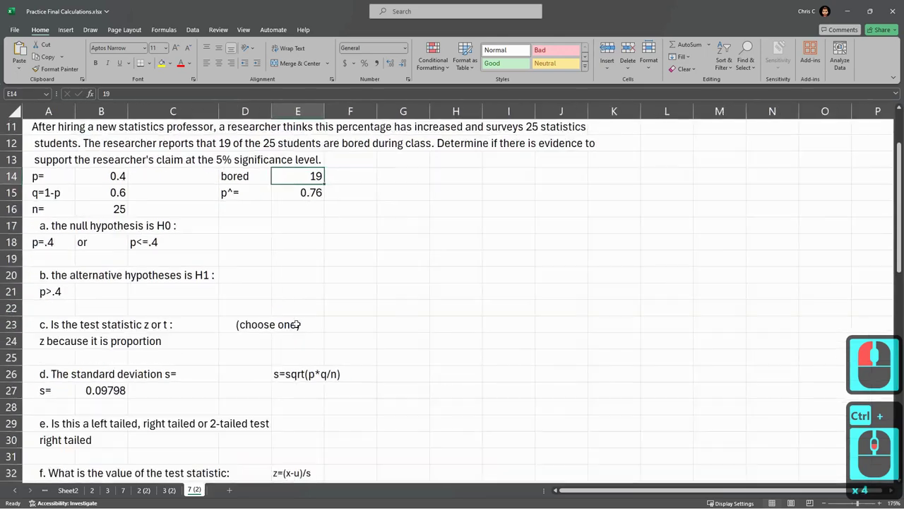
scroll(245, 272, "down", 3)
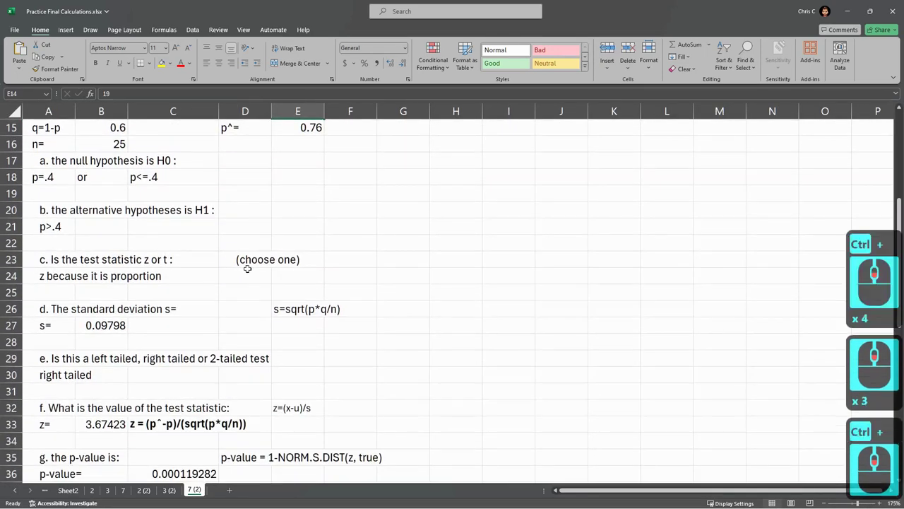
scroll(216, 316, "down", 1)
scroll(215, 315, "up", 2)
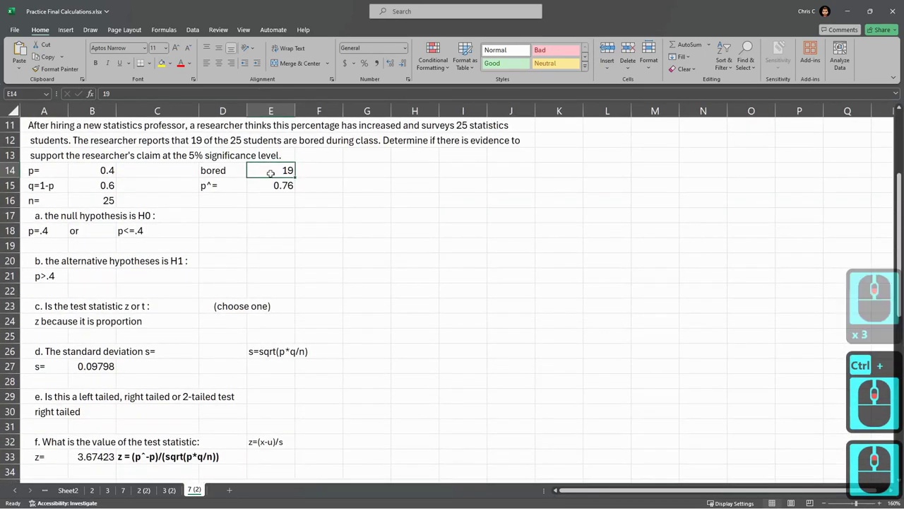
left_click(272, 169)
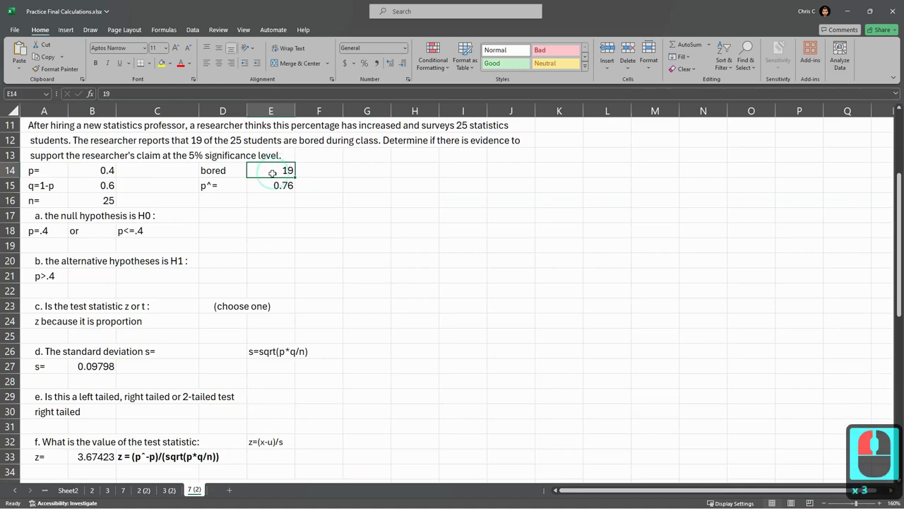
scroll(272, 173, "down", 1)
Make the p-value in C36 bold
left_click(160, 449)
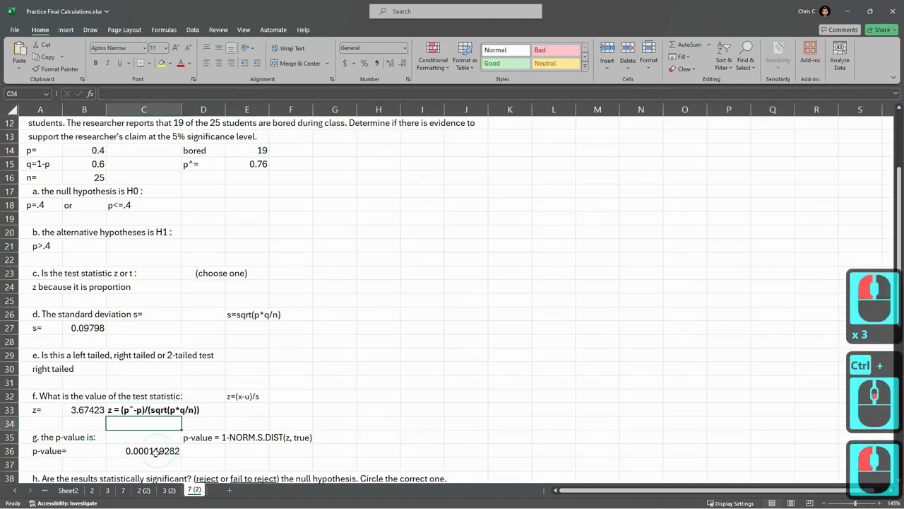
key("BackSpace")
key("Escape")
key("Escape")
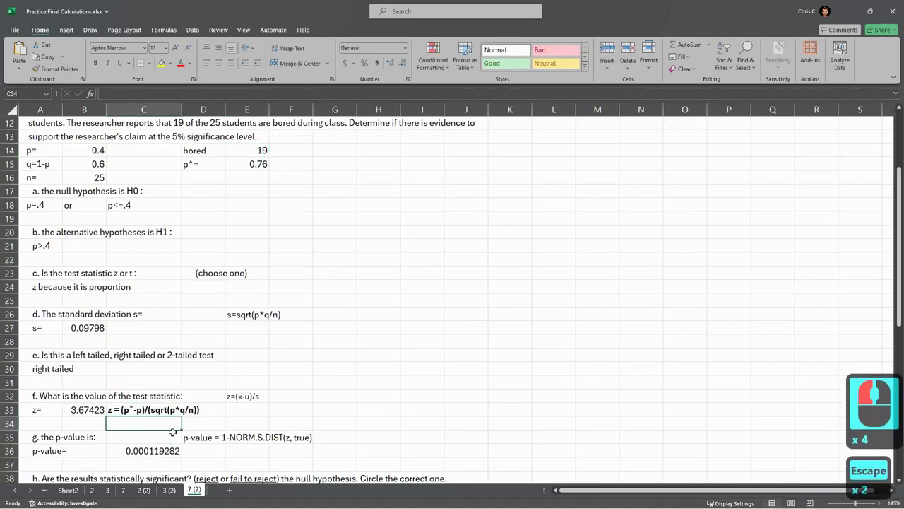
key("Down")
key("Down")
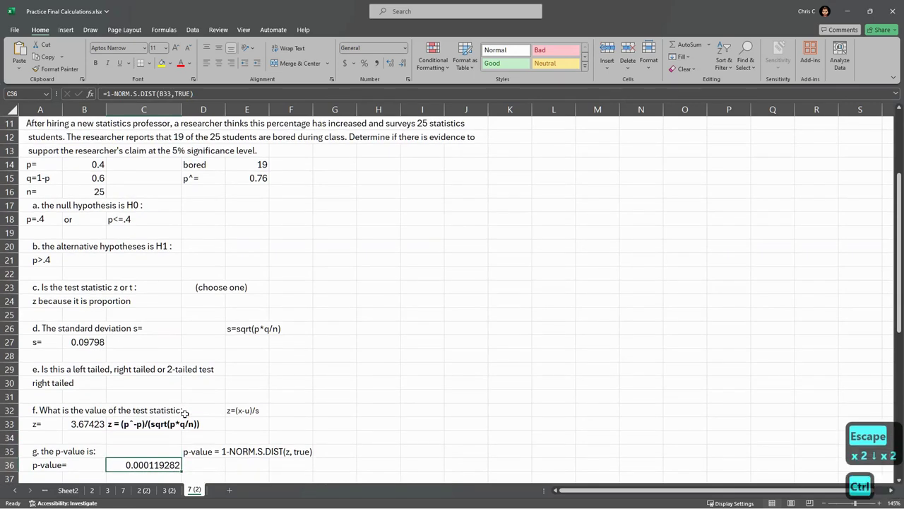
key("ctrl+b")
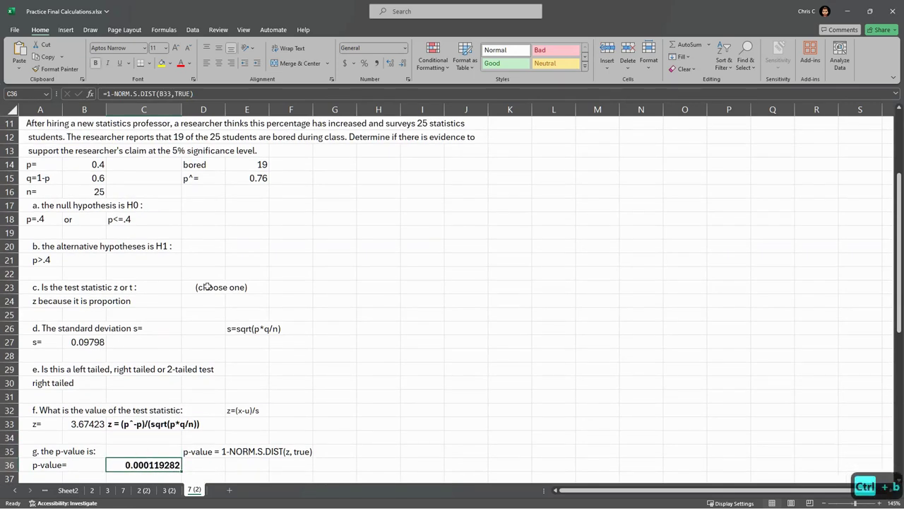
Set the bored count in E14 to 18 and check the recalculated p-value in C36
left_click(261, 166)
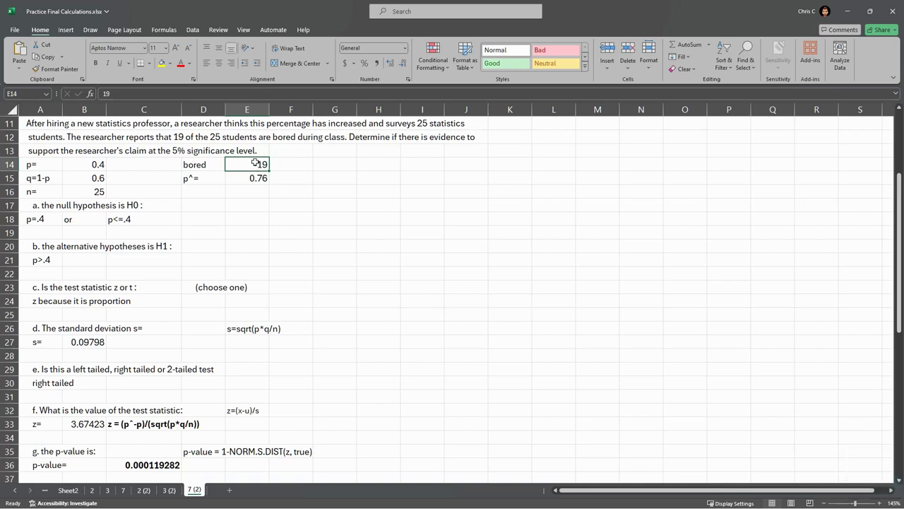
triple_click(255, 164)
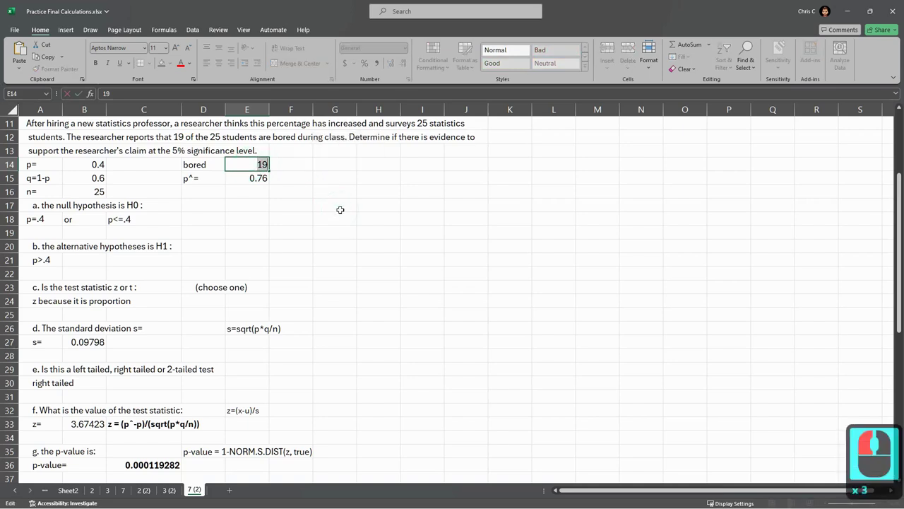
type("18")
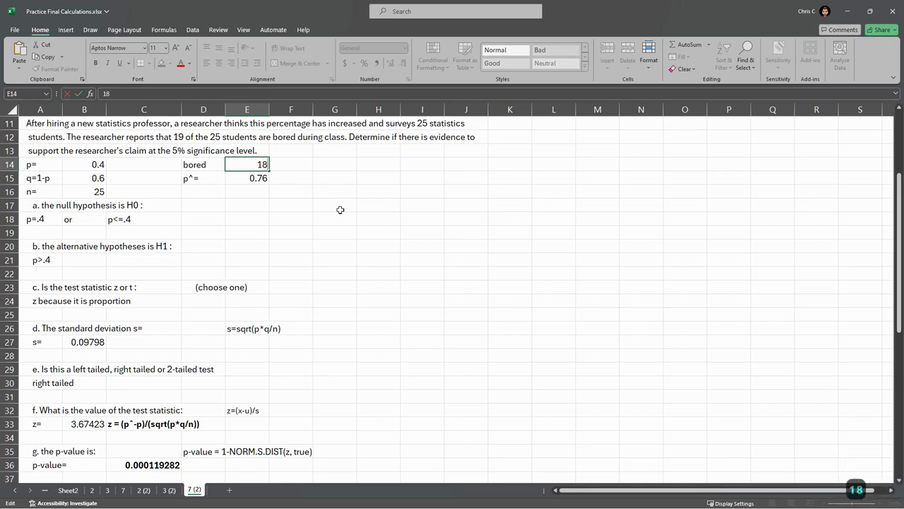
key("Return")
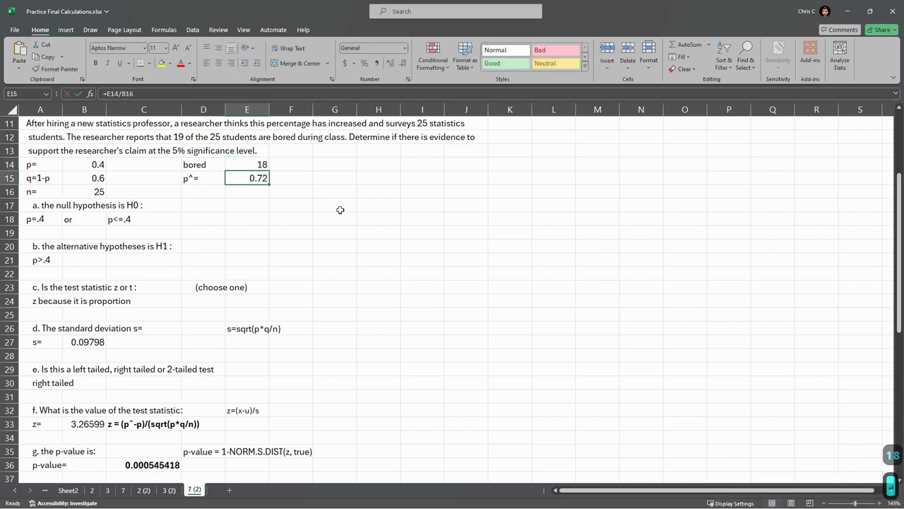
left_click(154, 465)
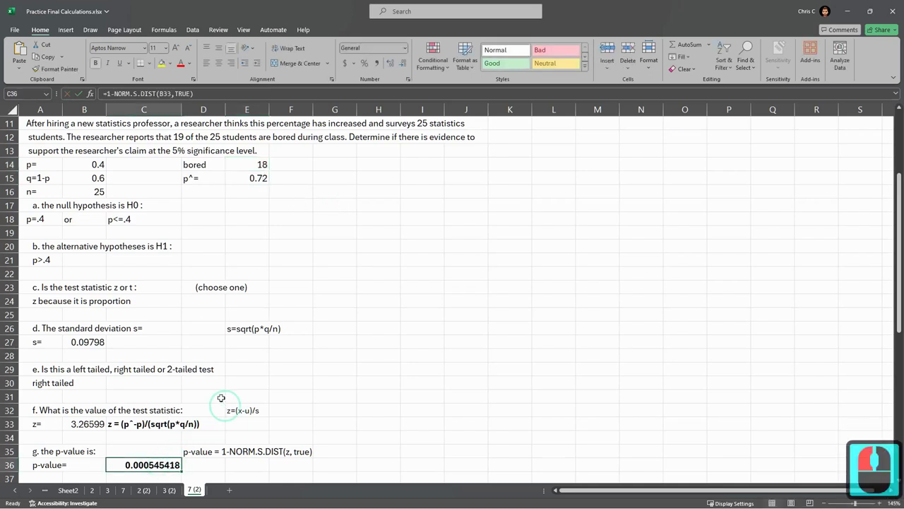
Set the bored count in E14 to 17 and compare the p-value in C36 with alpha in B39
left_click(262, 168)
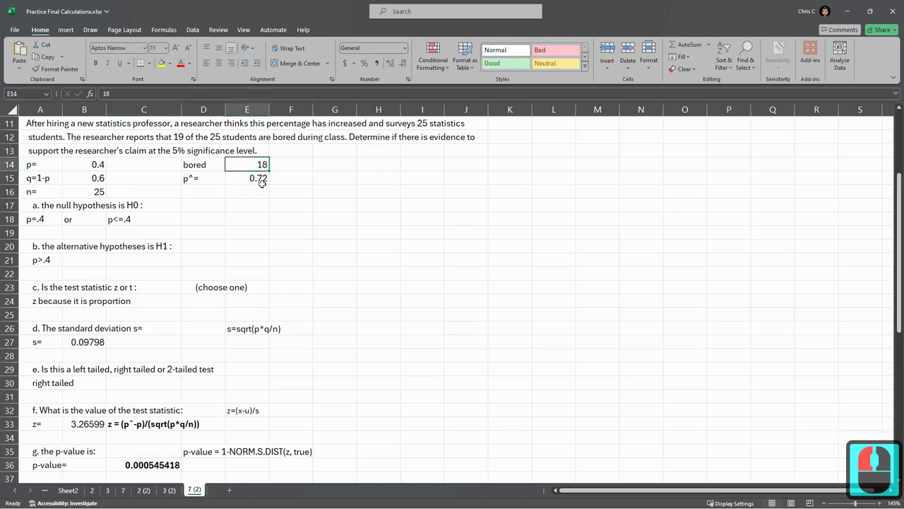
type("17")
key("Return")
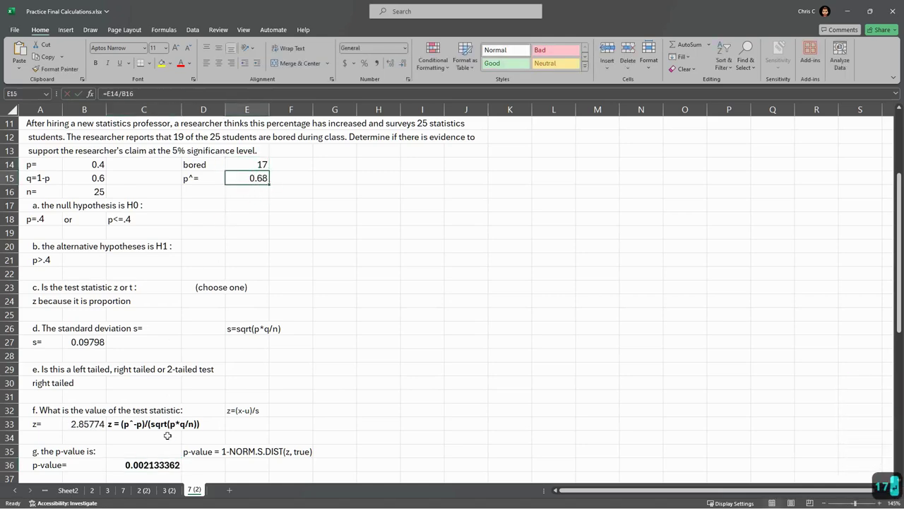
left_click(143, 465)
scroll(170, 441, "down", 1)
left_click(92, 465)
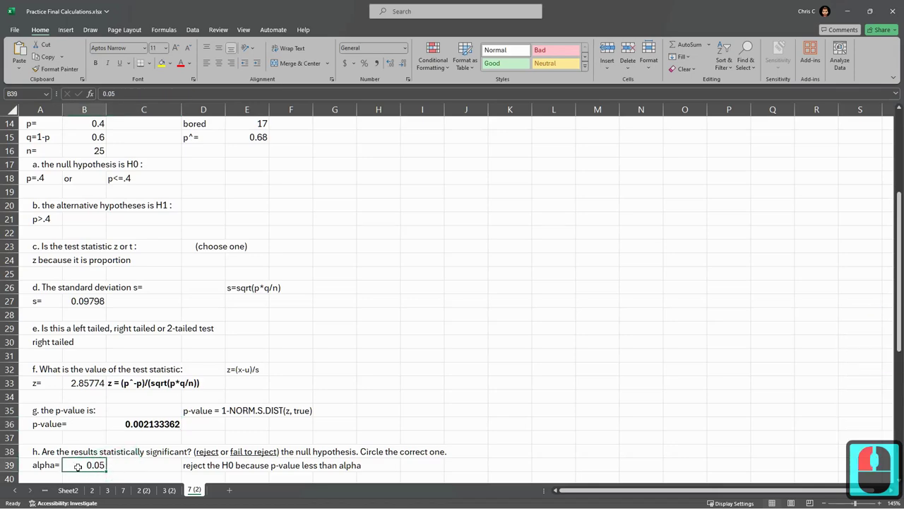
Try 16 and 15 in turn as the bored count in E14, checking the p-value in C36 each time
scroll(278, 384, "up", 1)
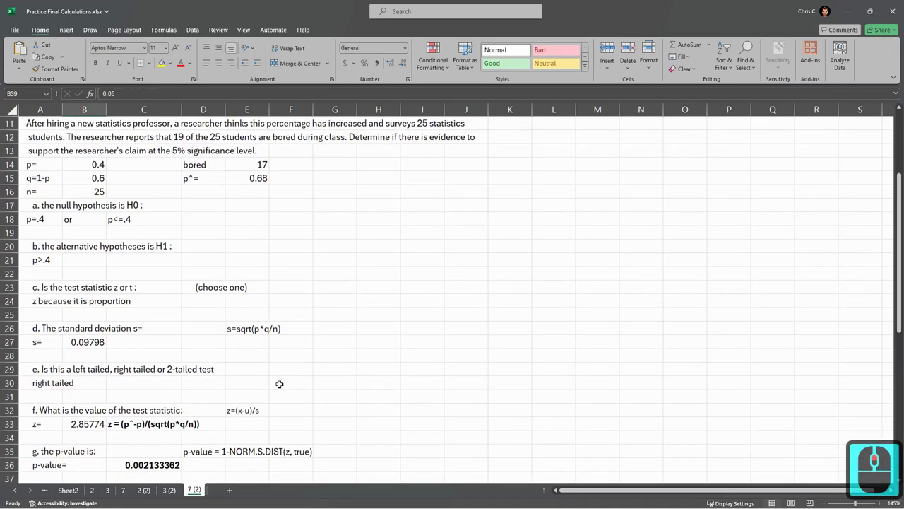
scroll(279, 384, "down", 1)
scroll(245, 195, "up", 2)
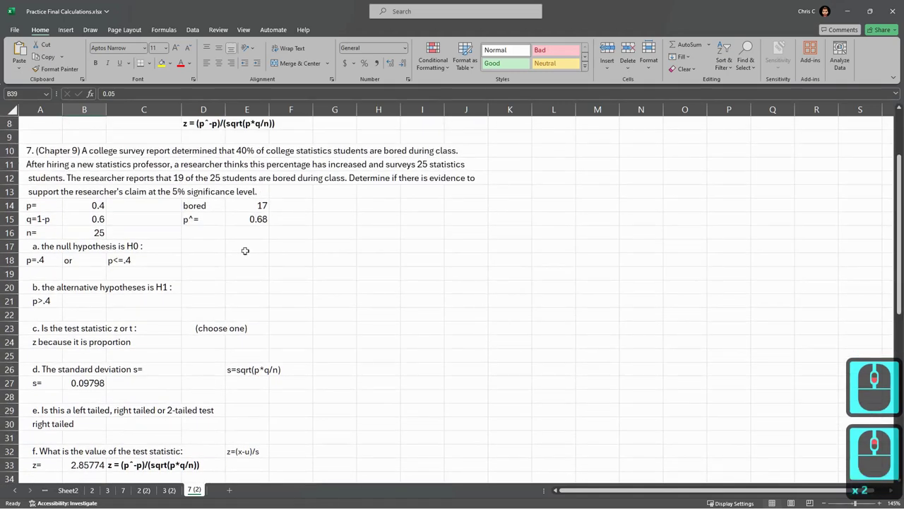
scroll(244, 196, "down", 1)
left_click(260, 175)
left_click(261, 165)
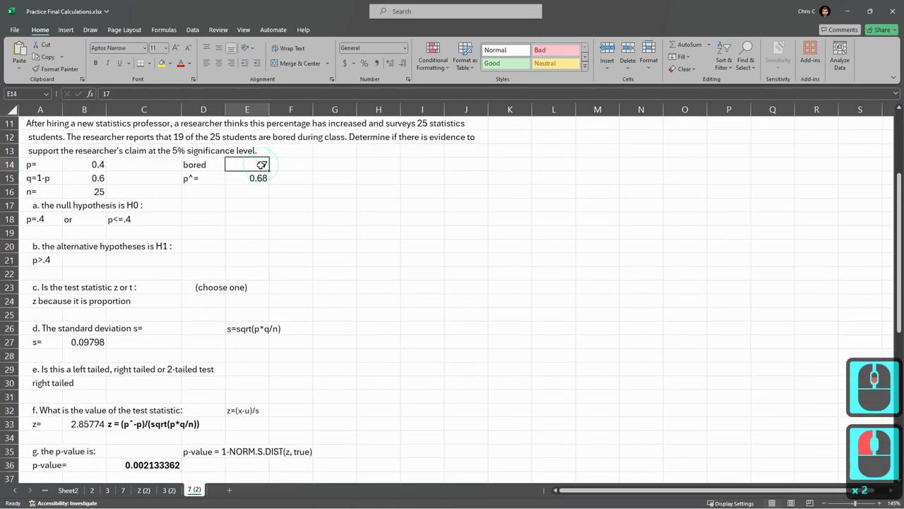
type("16")
key("Return")
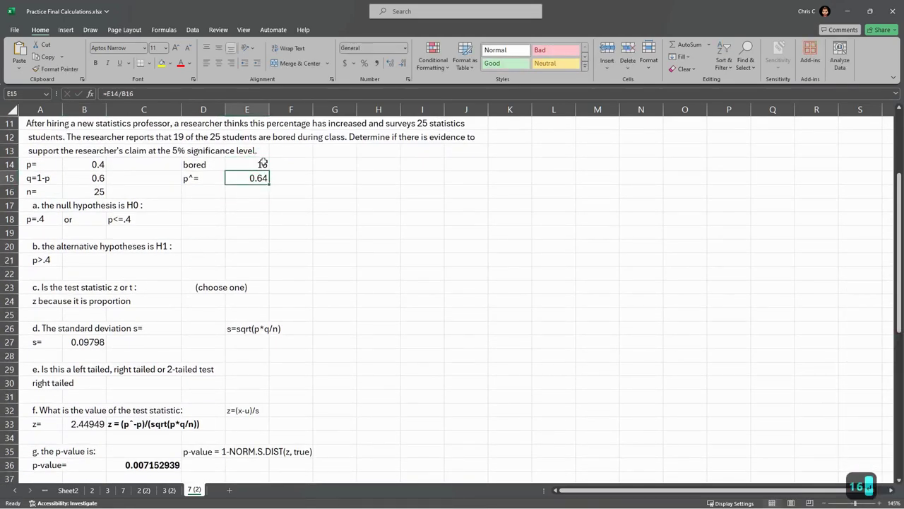
left_click(262, 164)
type("15")
key("Return")
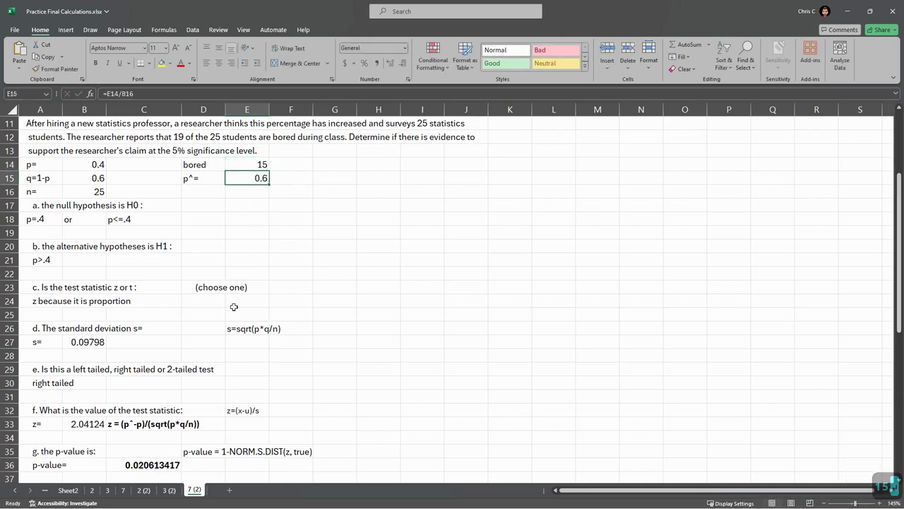
Set the bored count in E14 to 14 and compare the resulting p-value with alpha in B39
left_click(249, 167)
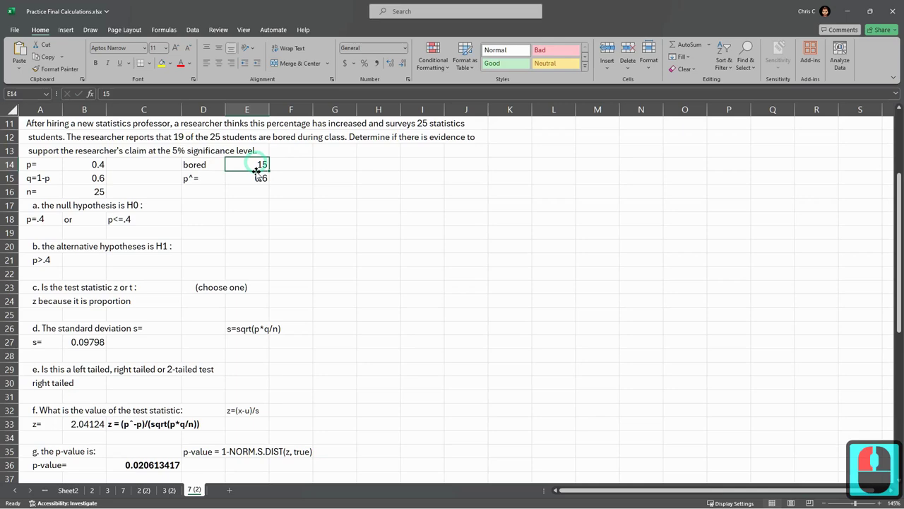
type("14")
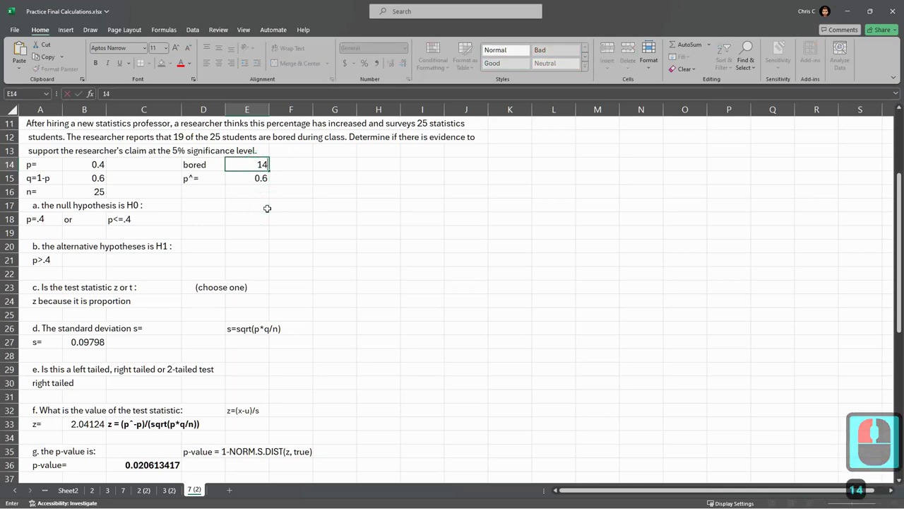
key("Return")
left_click(137, 464)
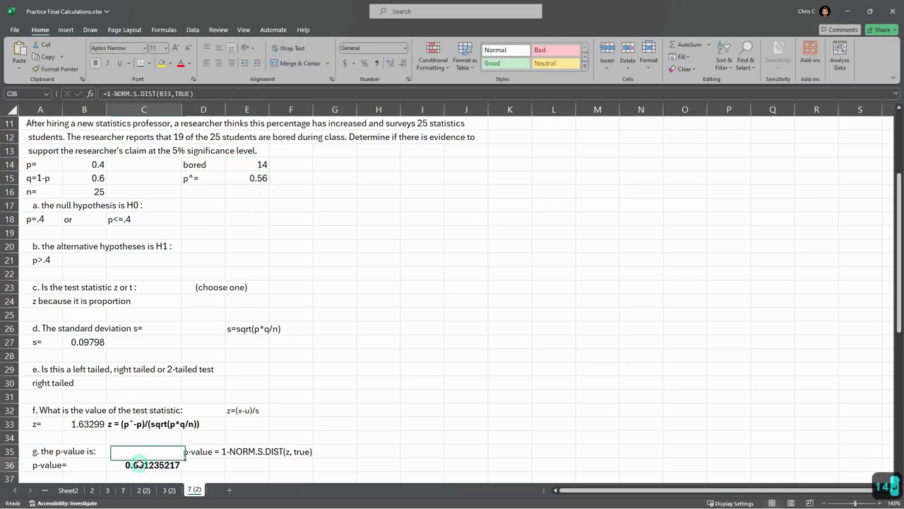
scroll(273, 436, "down", 1)
left_click(83, 464)
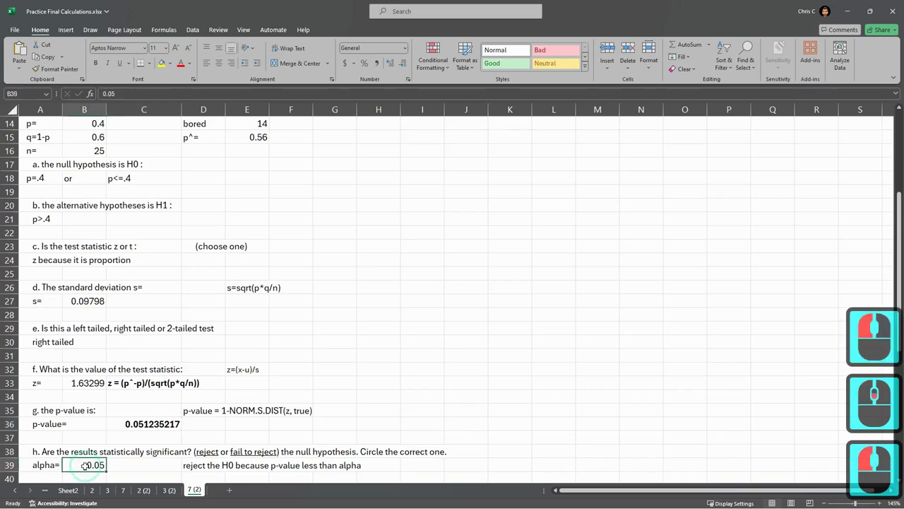
left_click(151, 424)
Review the survey data in row 12, the sample proportion in E15, the null hypothesis in row 18 and the p-value in C36
scroll(366, 375, "up", 1)
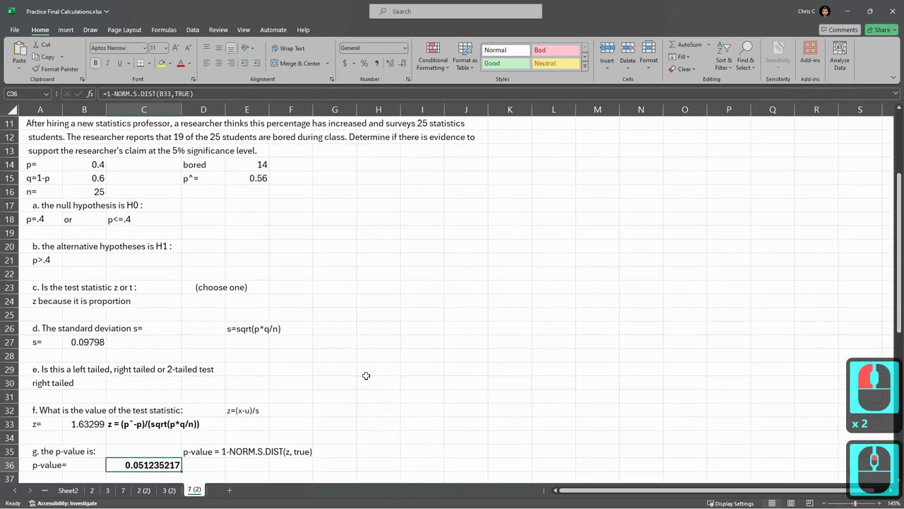
double_click(256, 167)
left_click(212, 138)
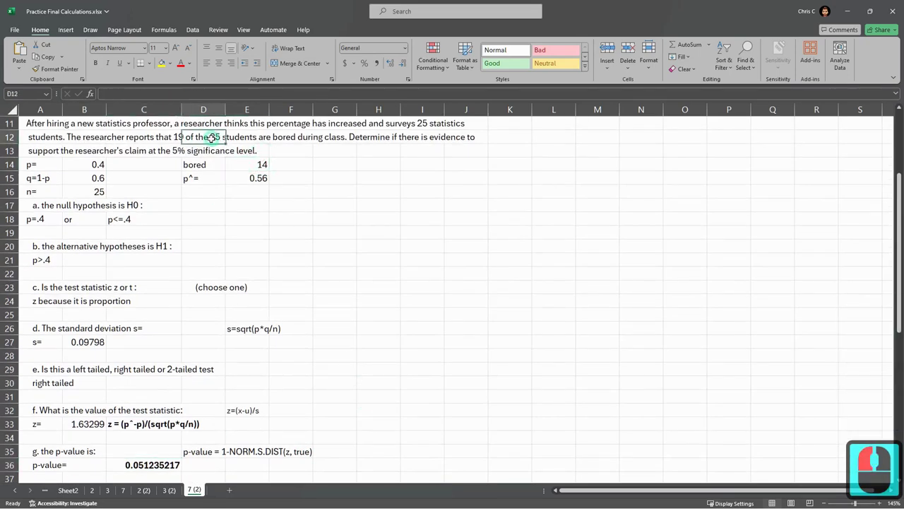
left_click(249, 182)
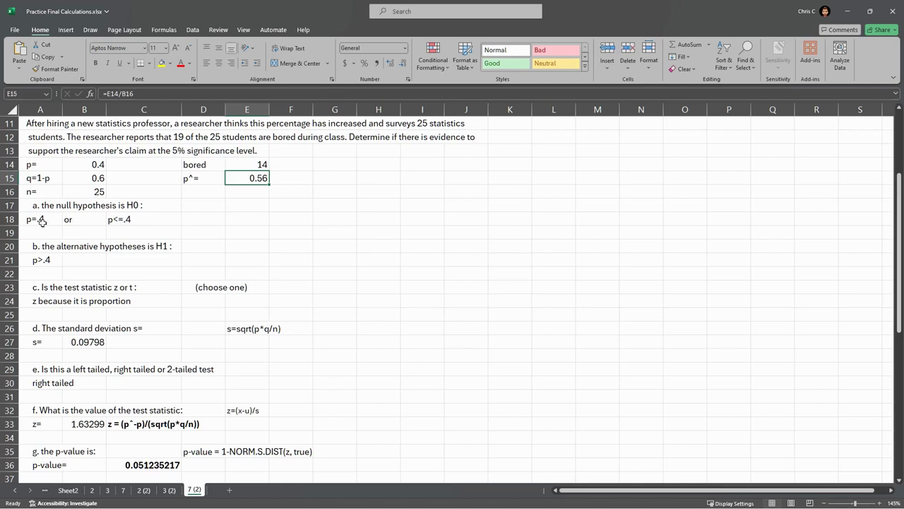
left_click_drag(43, 222, 135, 219)
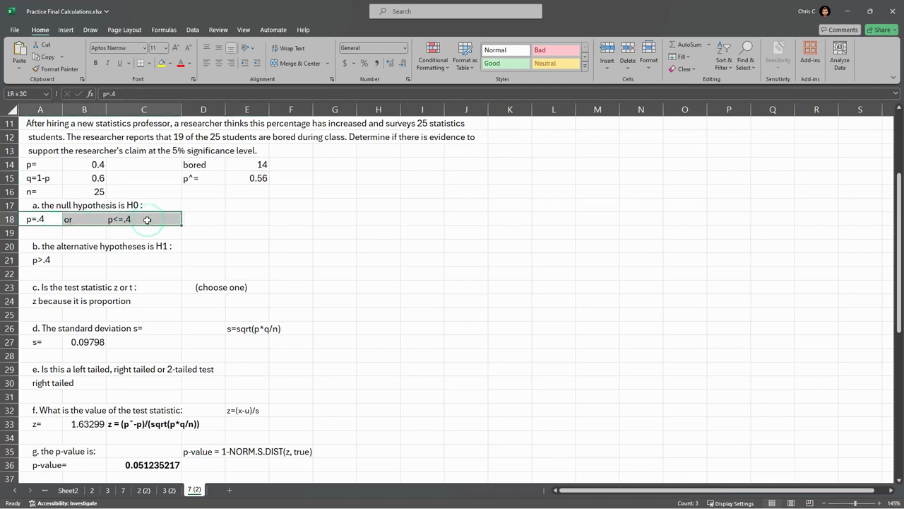
left_click(249, 164)
scroll(262, 226, "down", 1)
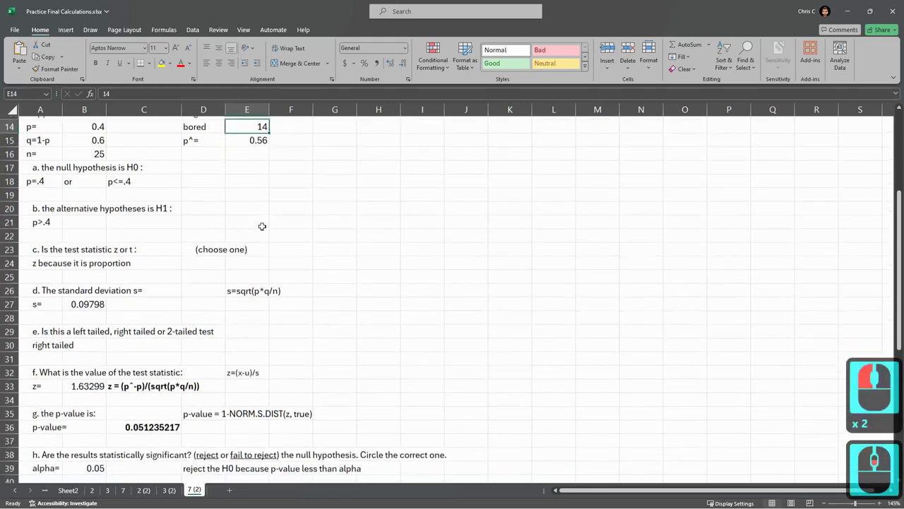
left_click(144, 424)
Paste into A47:A48 "14 students or less. 14/25 students gives a p-value=.0512, which is greater than alpha, so we would fail to reject the null hypothesis."
scroll(144, 424, "down", 1)
scroll(144, 425, "down", 2)
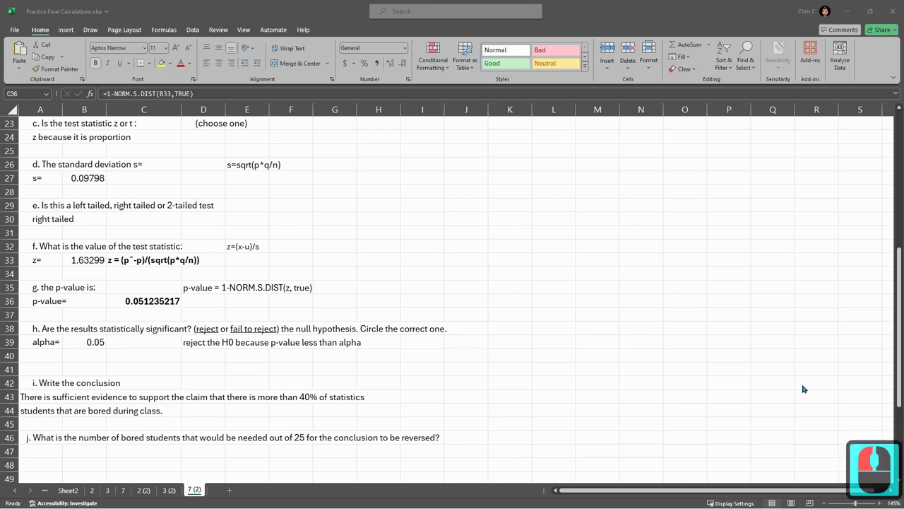
key("ctrl+c")
left_click(32, 451)
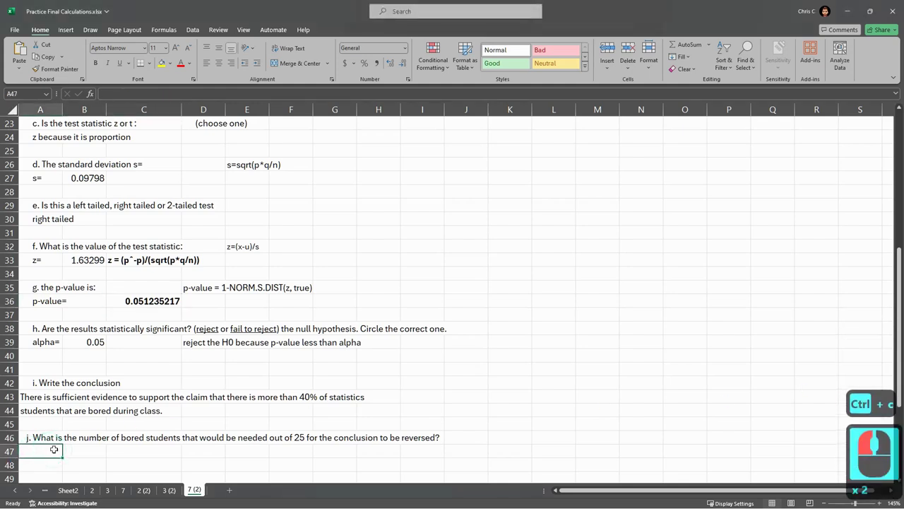
key("ctrl+shift+v")
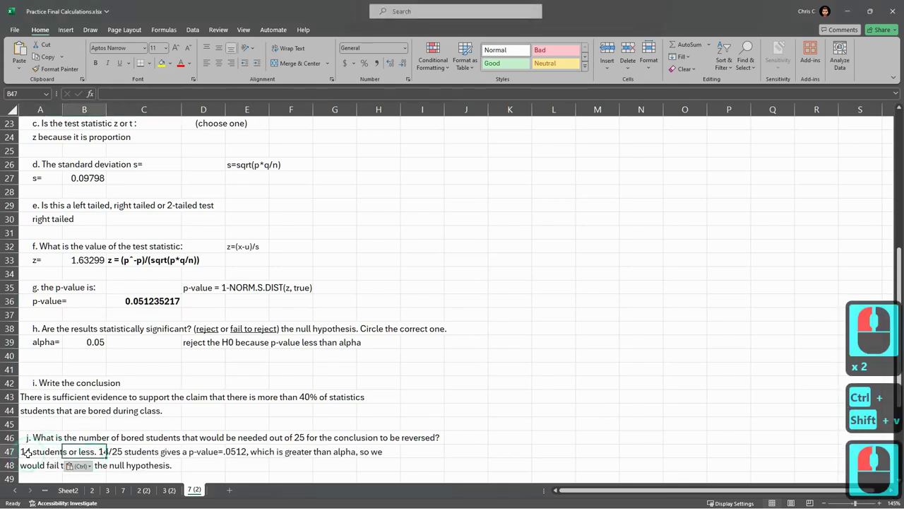
Reread the pasted answer to question j in A47:A48 against the conclusion in row 43, dismissing the paste options
left_click_drag(29, 456, 140, 451)
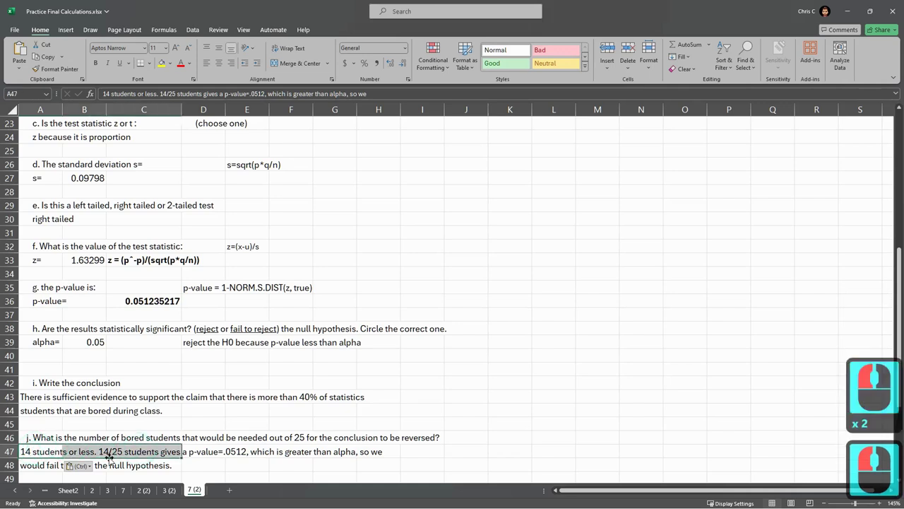
left_click(110, 455)
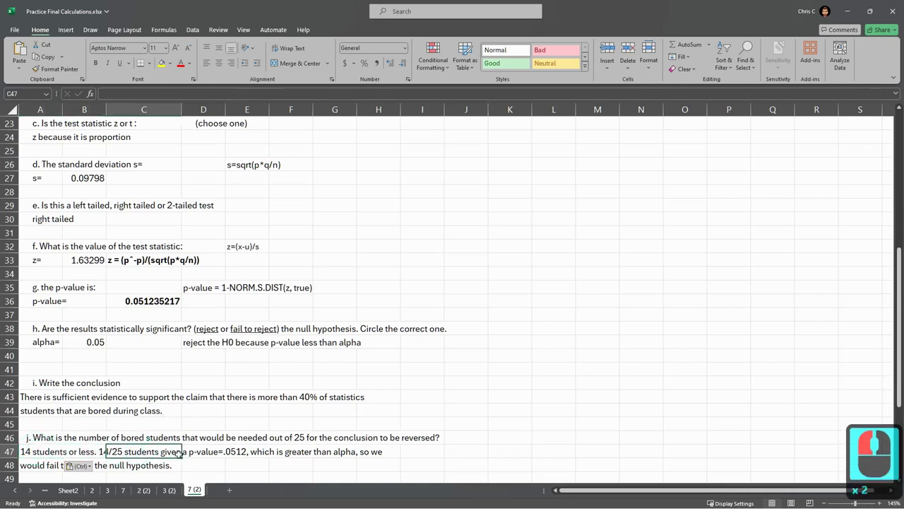
left_click(240, 455)
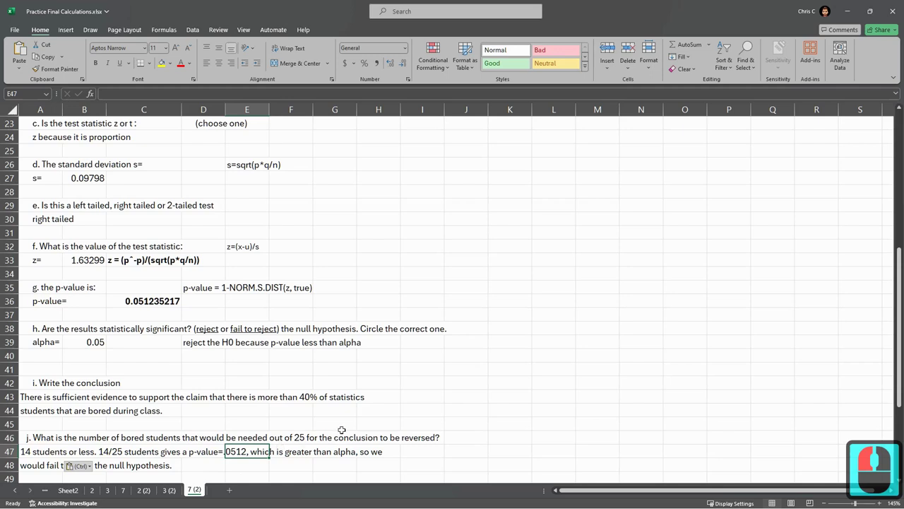
left_click(251, 400)
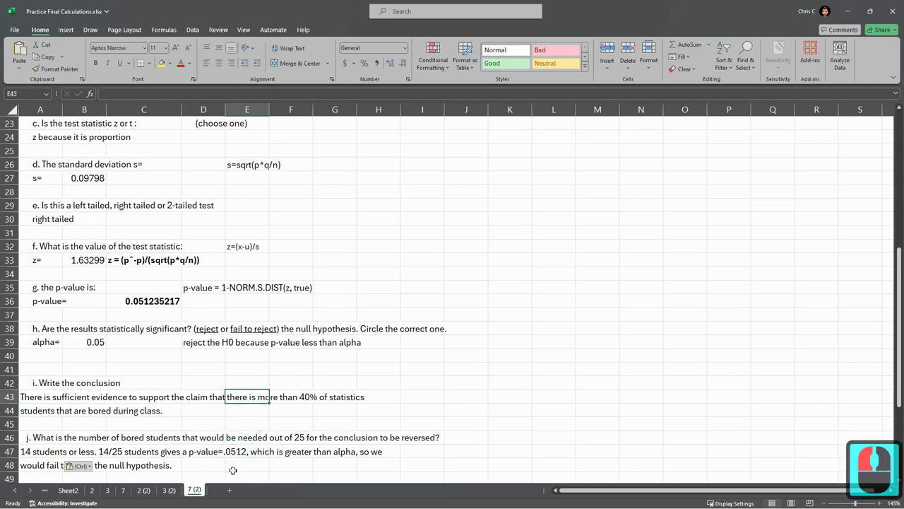
left_click_drag(280, 453, 392, 453)
left_click(39, 464)
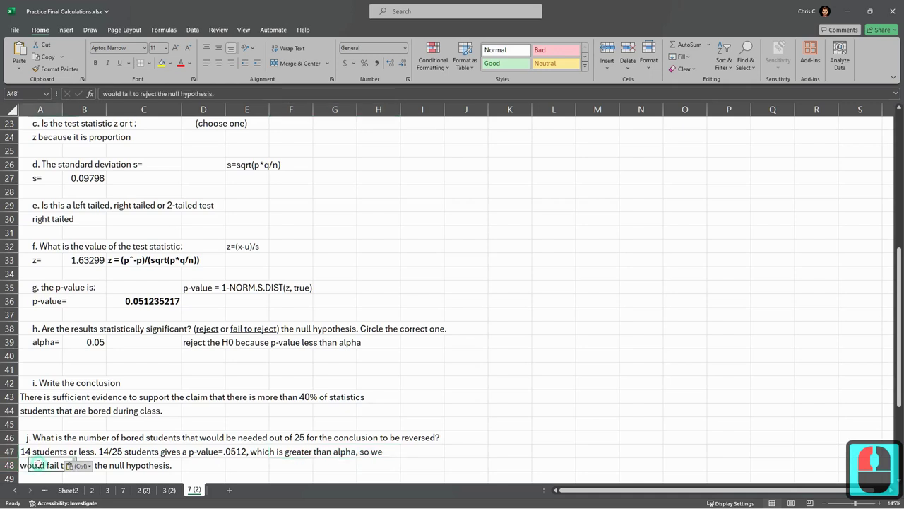
left_click(79, 466)
left_click(241, 387)
scroll(180, 401, "down", 2)
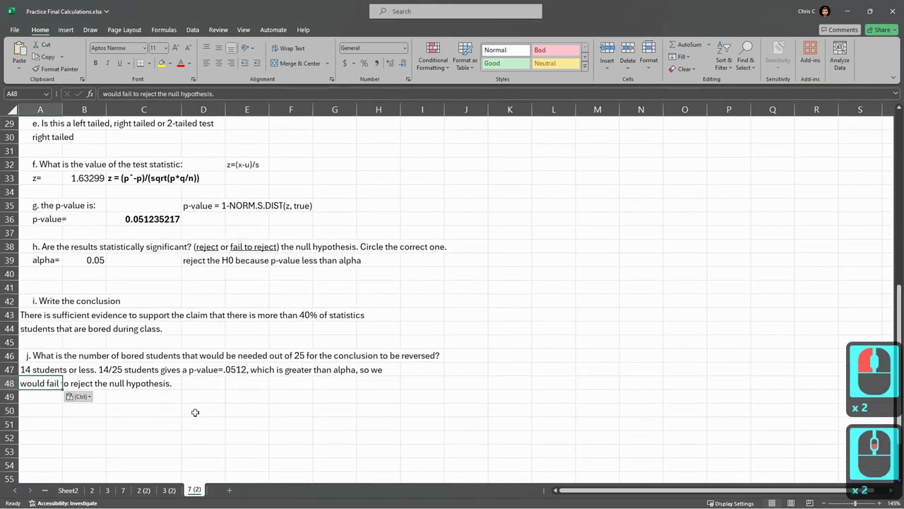
key("Escape")
left_click(197, 388)
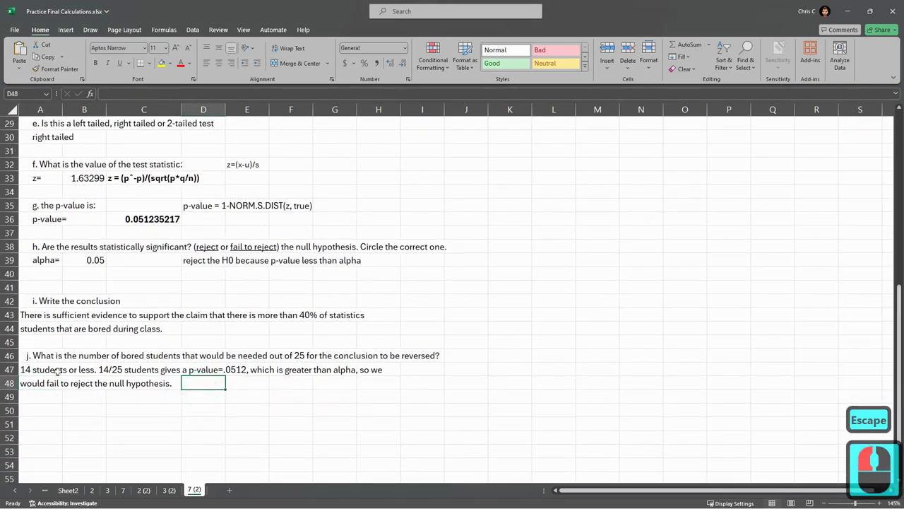
left_click_drag(57, 372, 122, 377)
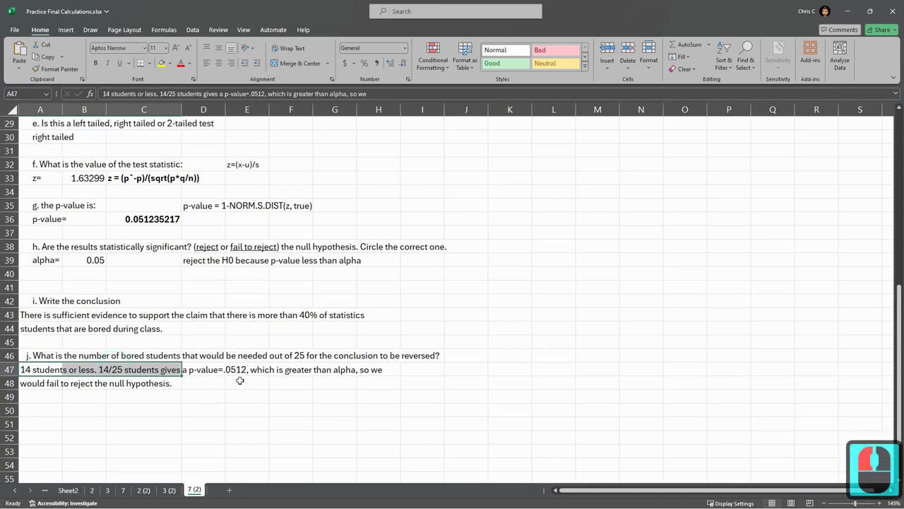
Restore the bored count in E14 to the problem's original 19
scroll(241, 379, "up", 1)
scroll(237, 359, "up", 1)
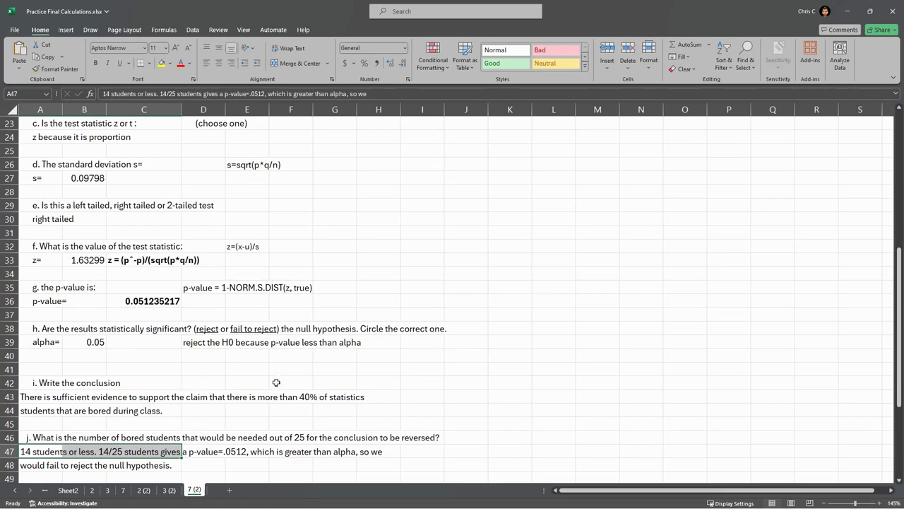
scroll(265, 383, "up", 5)
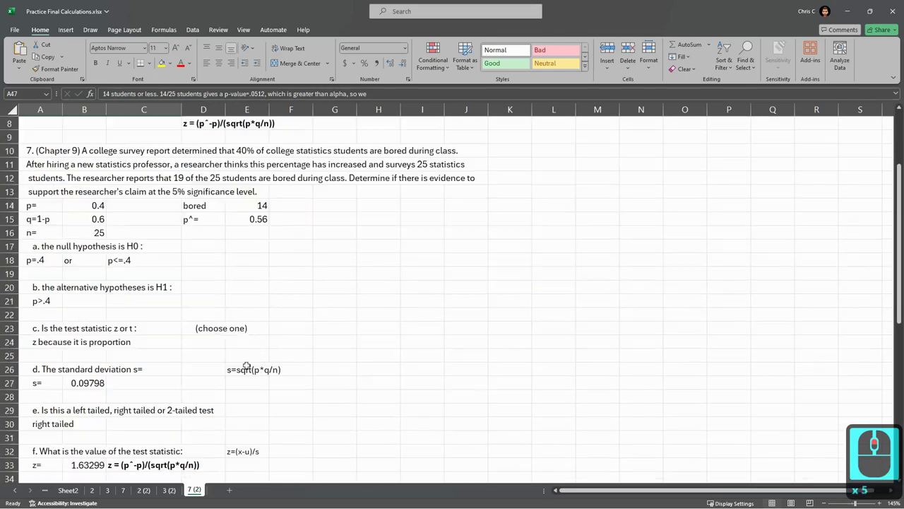
left_click(247, 207)
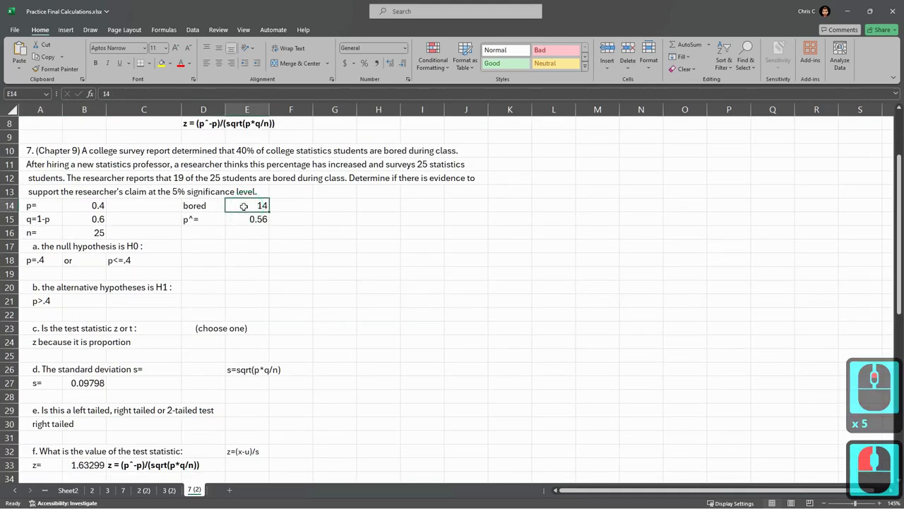
type("19")
key("Return")
scroll(357, 356, "down", 4)
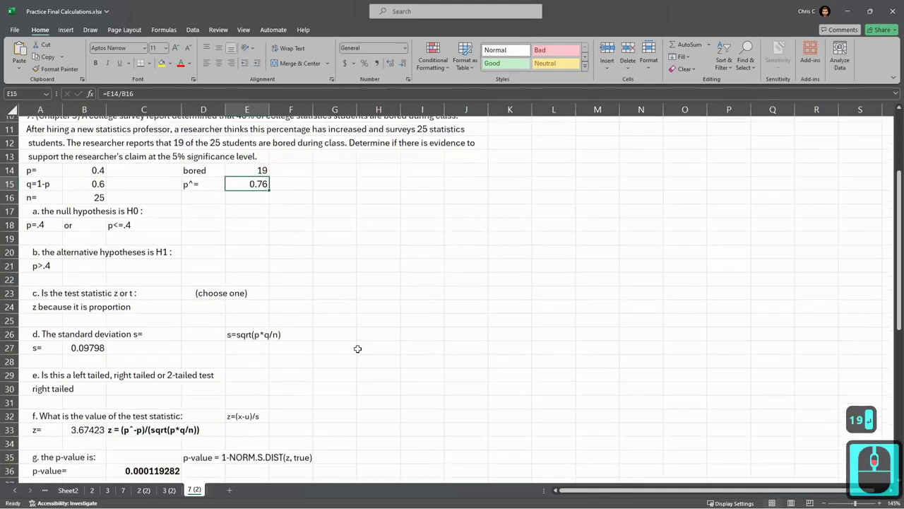